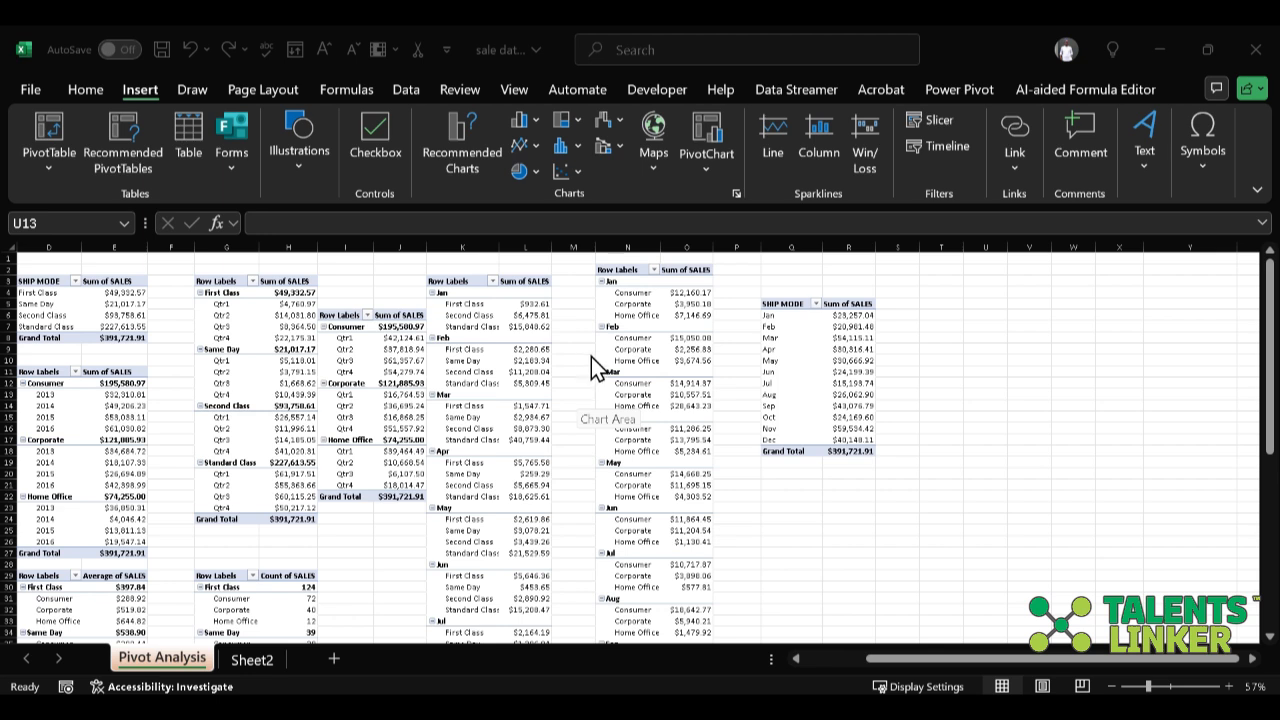
Select the monthly sales pivot table from its header row through Dec, and bring up the Line chart types for it.
left_click(783, 304)
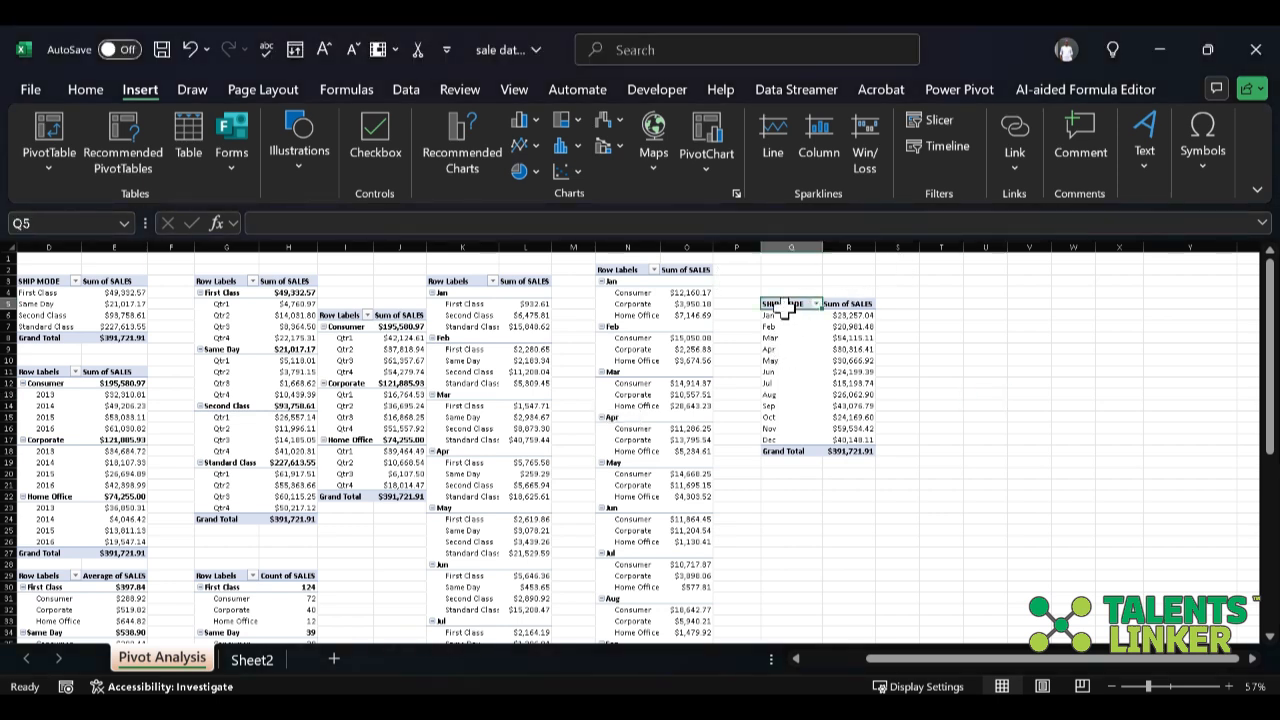
left_click_drag(788, 306, 785, 310)
key("shift+Down")
key("shift+Down")
key("shift+Down")
key("shift+Down")
key("shift+Down")
key("shift+Down")
key("shift+Down")
key("shift+Down")
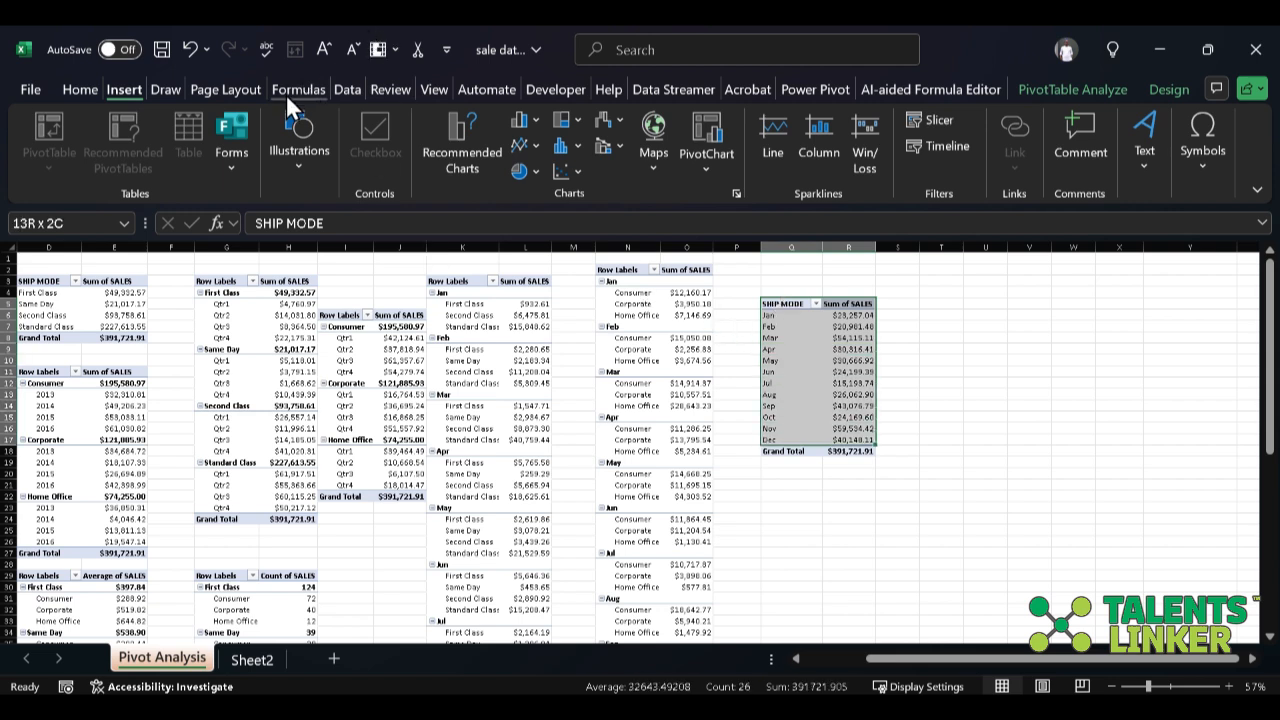
left_click(461, 138)
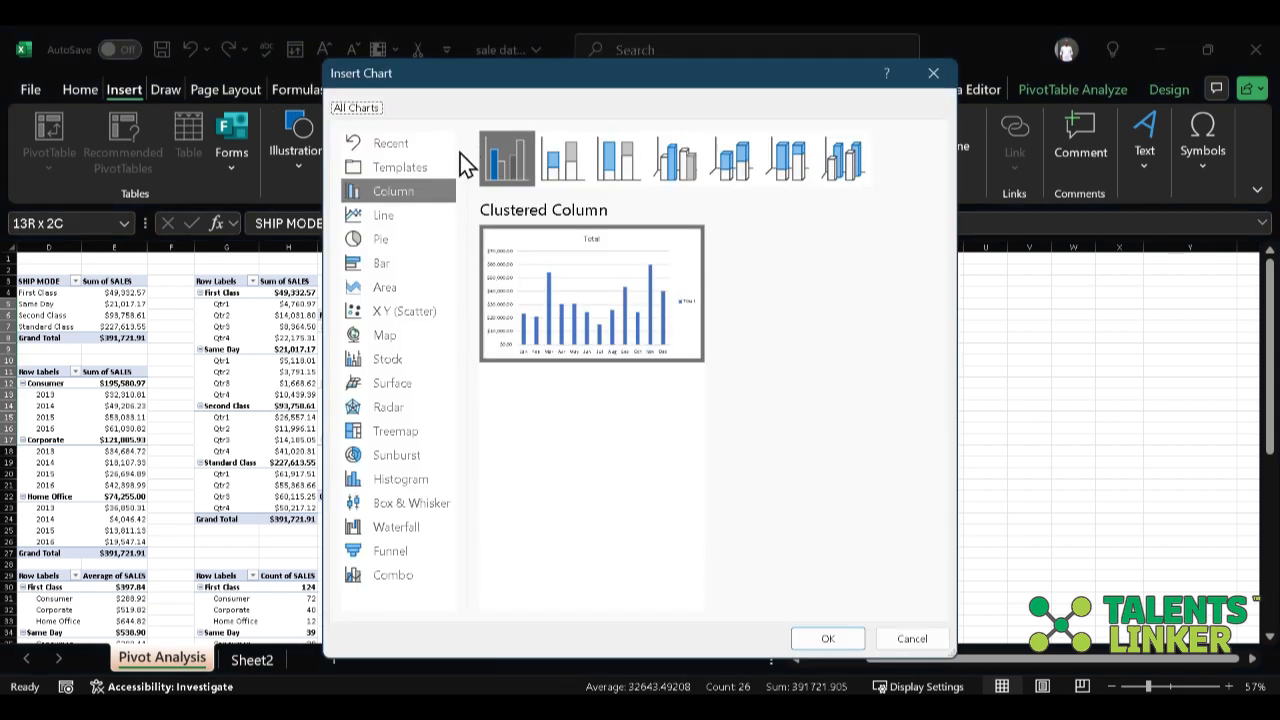
left_click(425, 217)
Preview the line chart subtypes for the selected data, including Stacked Line, Line with Markers, 100% Stacked Line with Markers and 3-D Line.
mouse_move(655, 270)
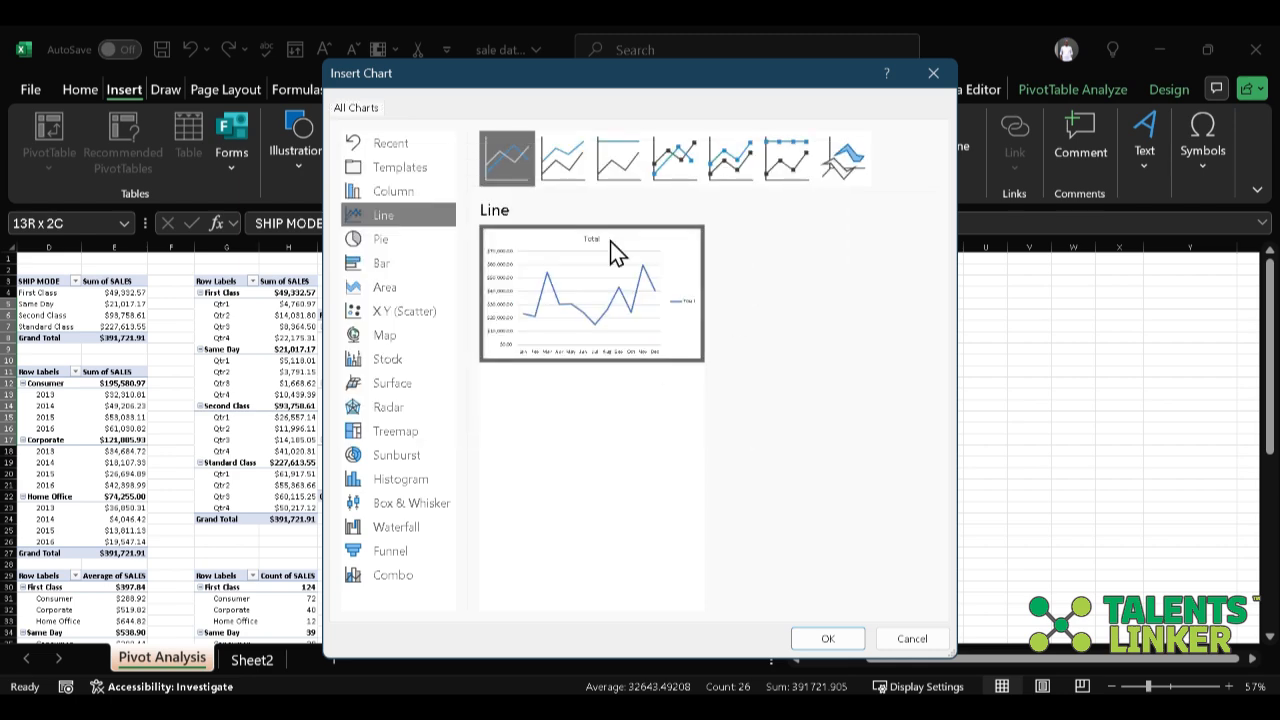
left_click(568, 158)
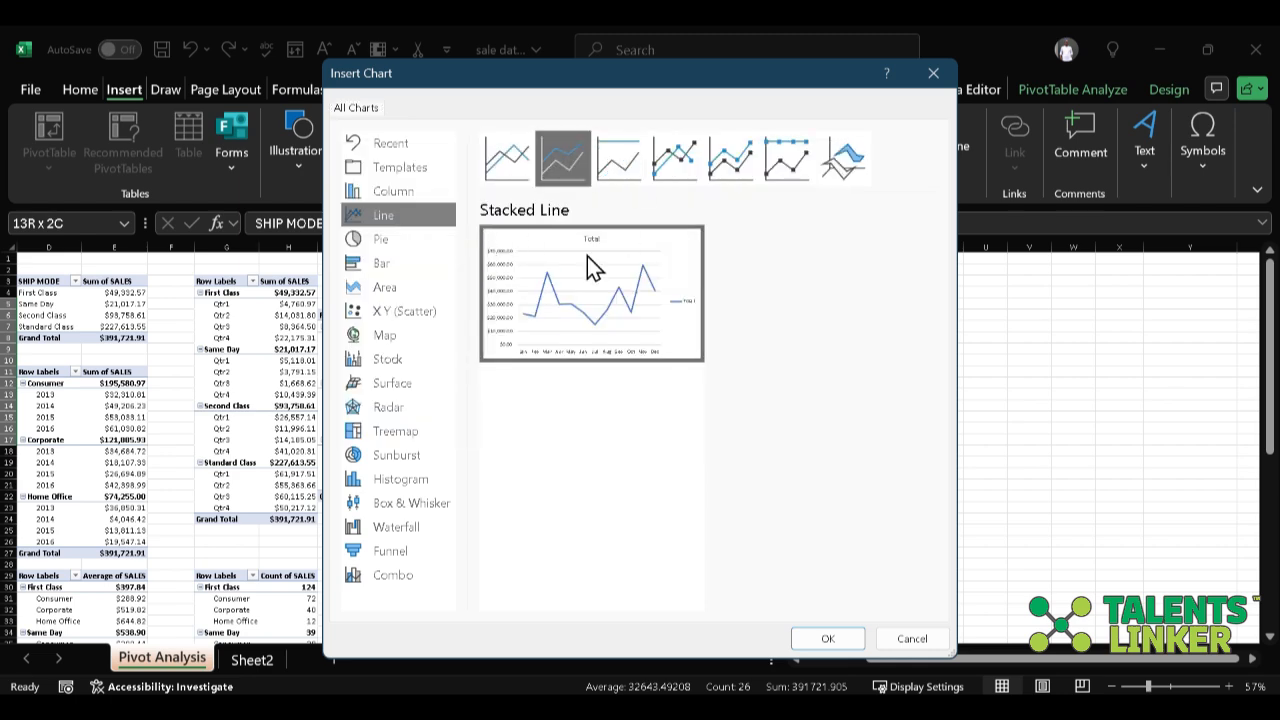
left_click(635, 162)
left_click(688, 158)
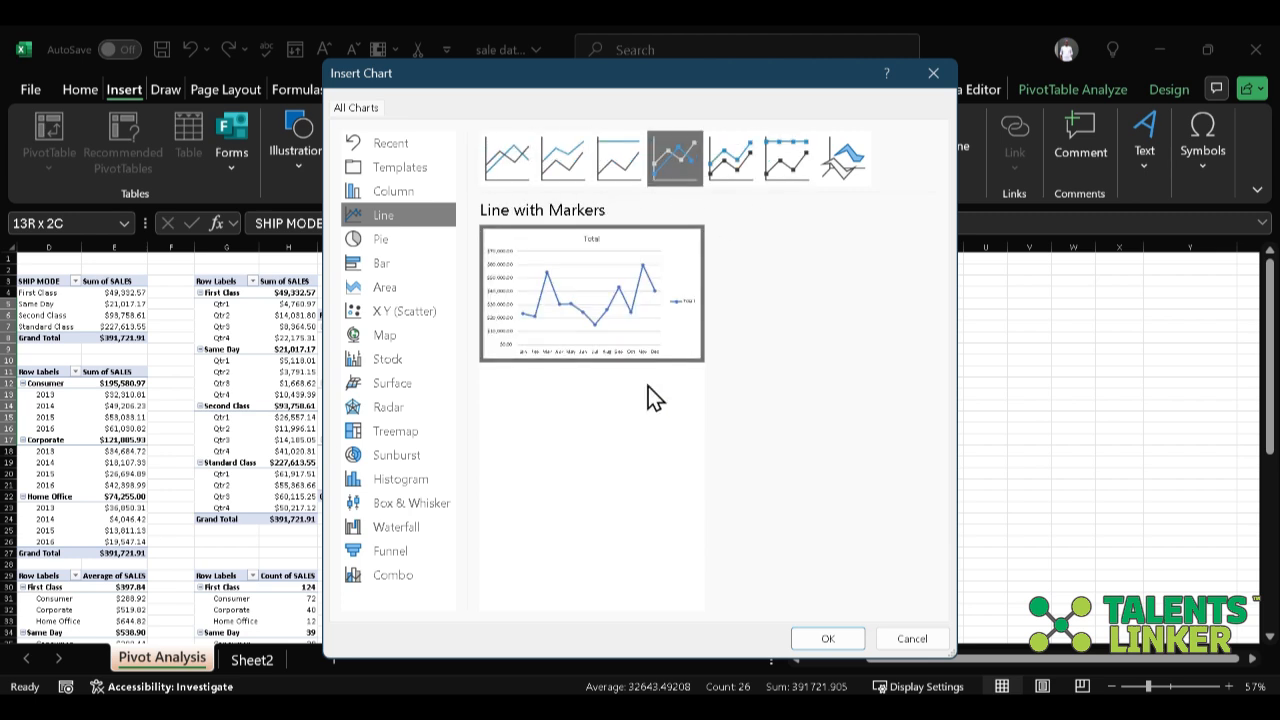
mouse_move(663, 355)
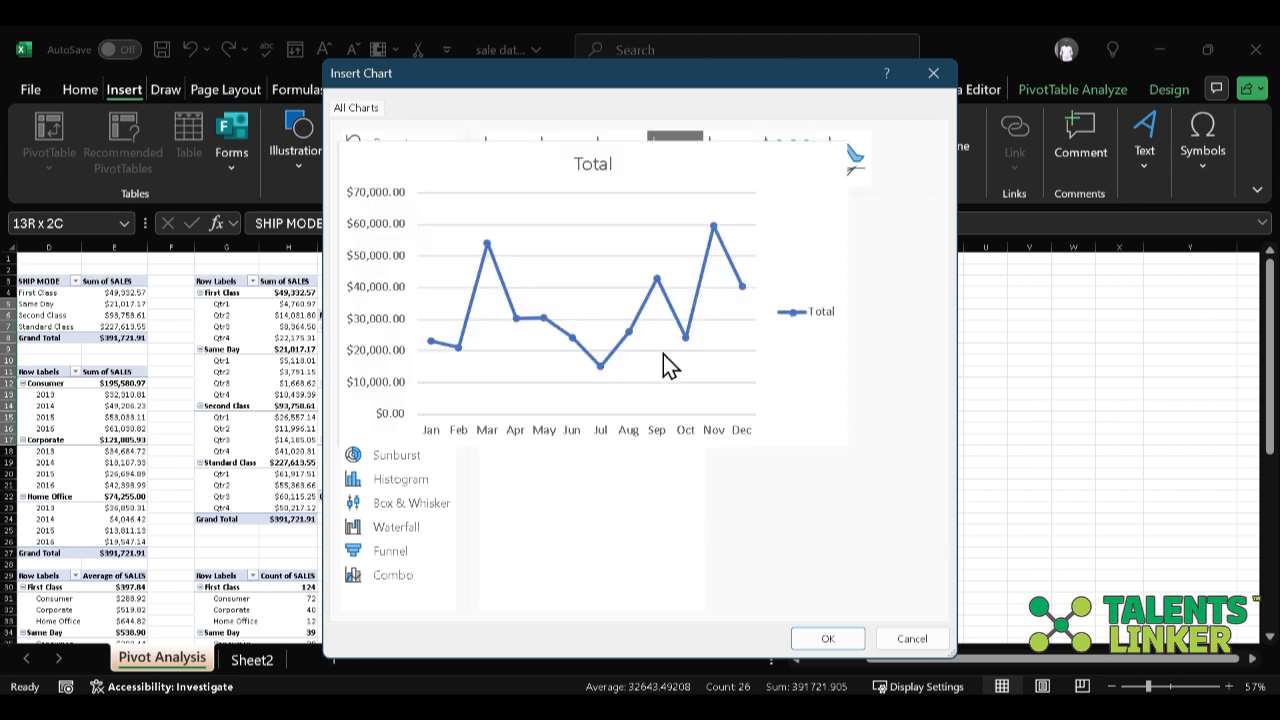
left_click(734, 164)
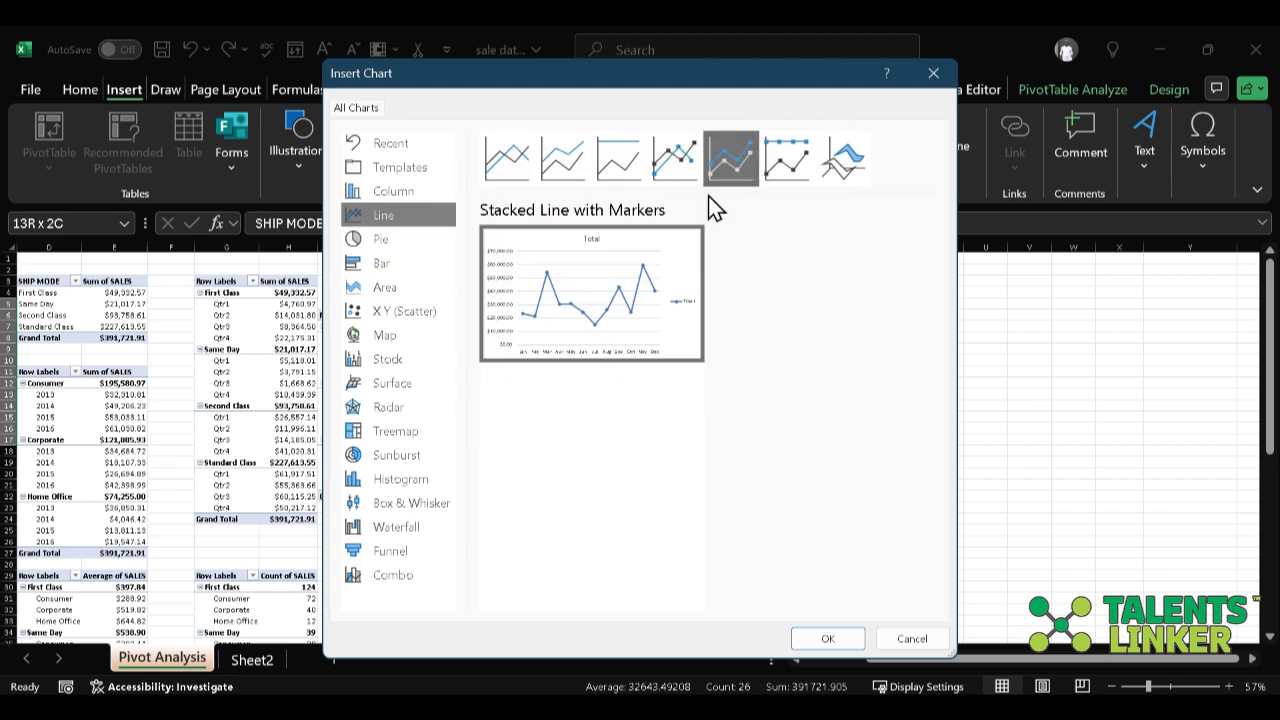
mouse_move(633, 312)
left_click(787, 170)
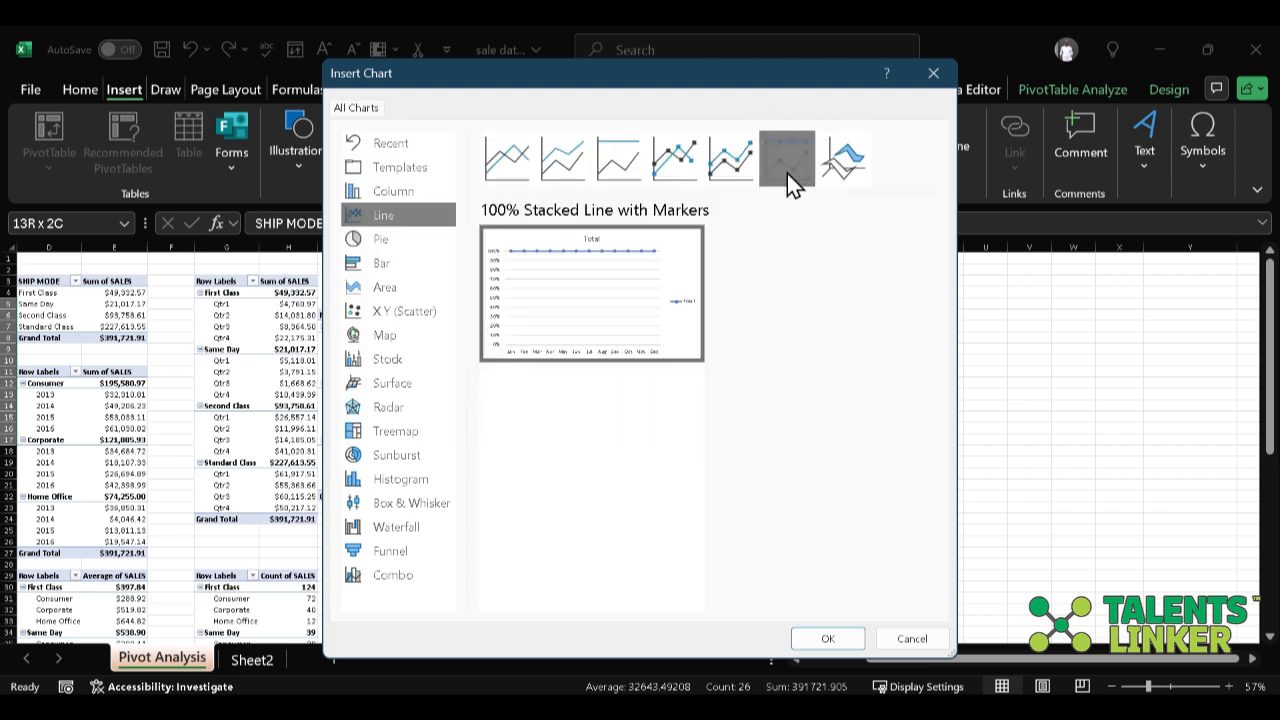
left_click(850, 160)
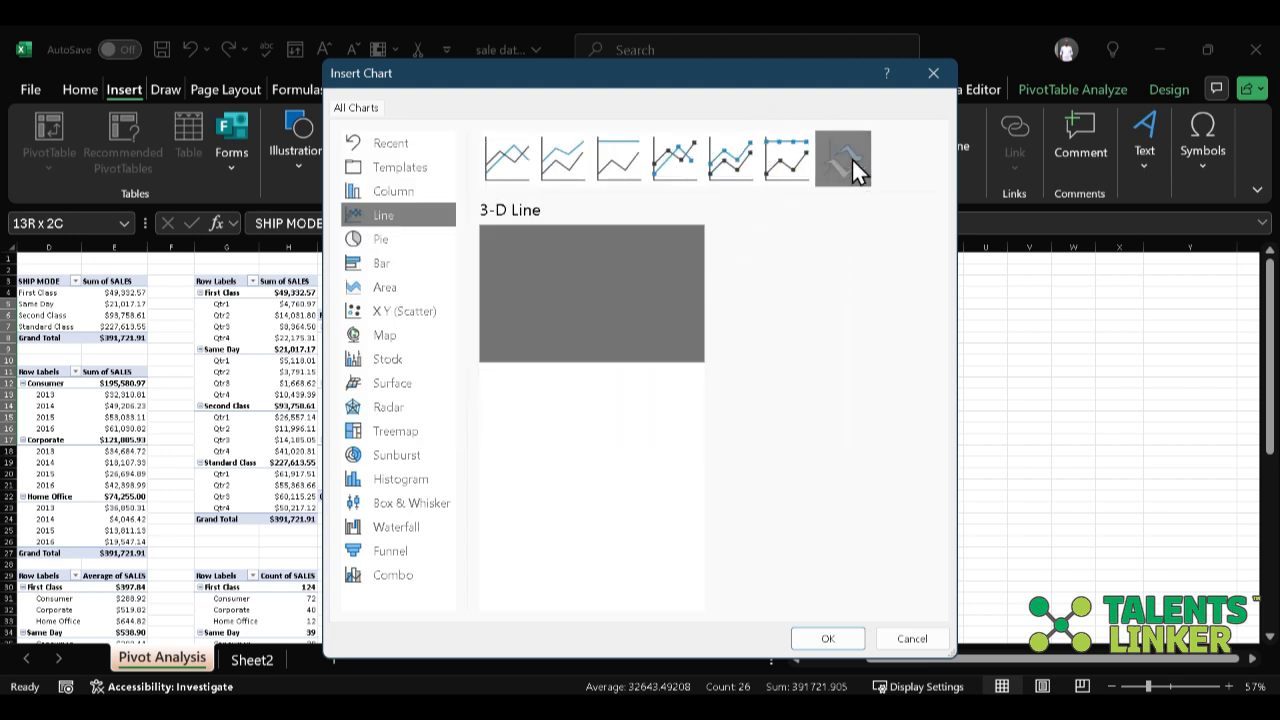
Insert the plain Line chart from the monthly sales data and enlarge it.
left_click(484, 168)
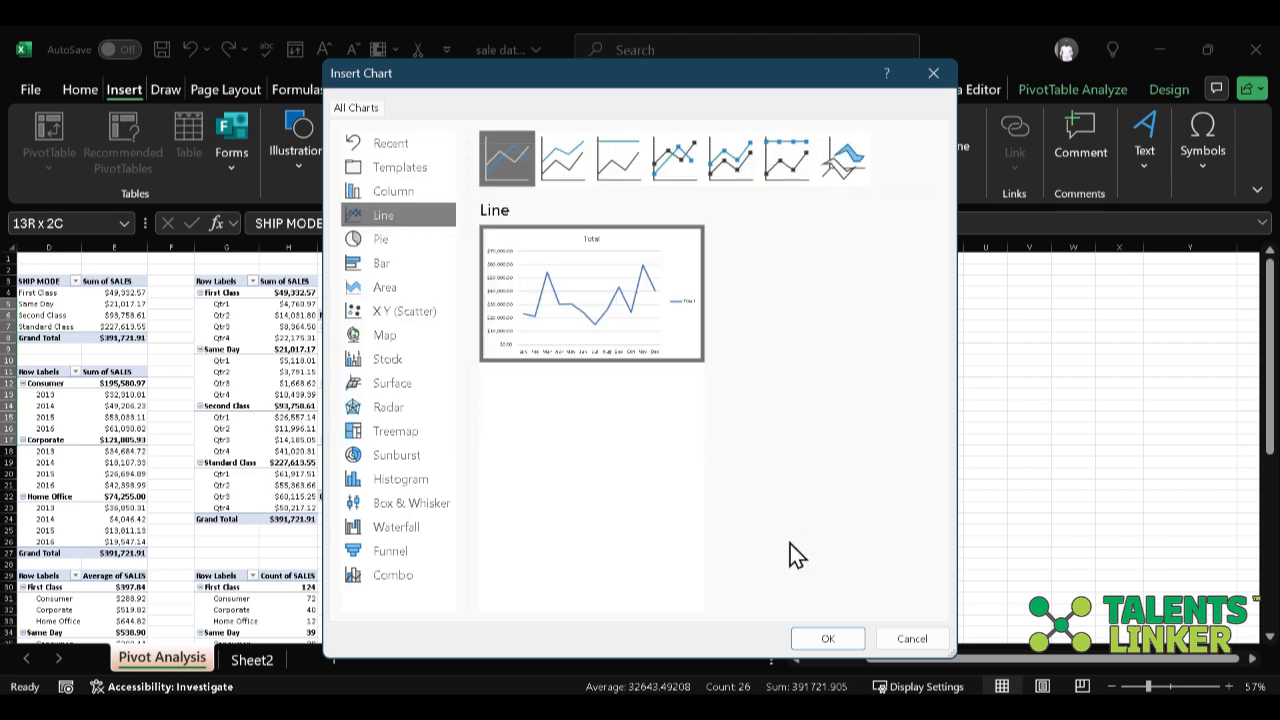
left_click(828, 639)
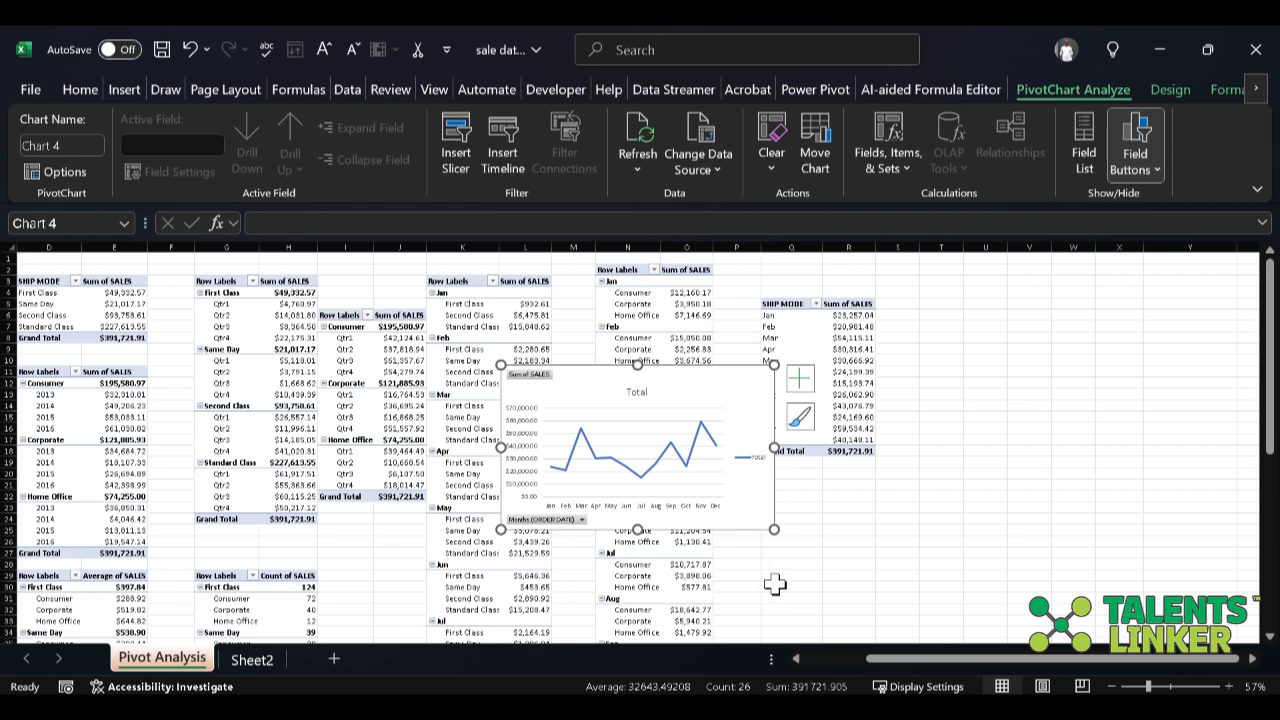
left_click_drag(774, 528, 950, 567)
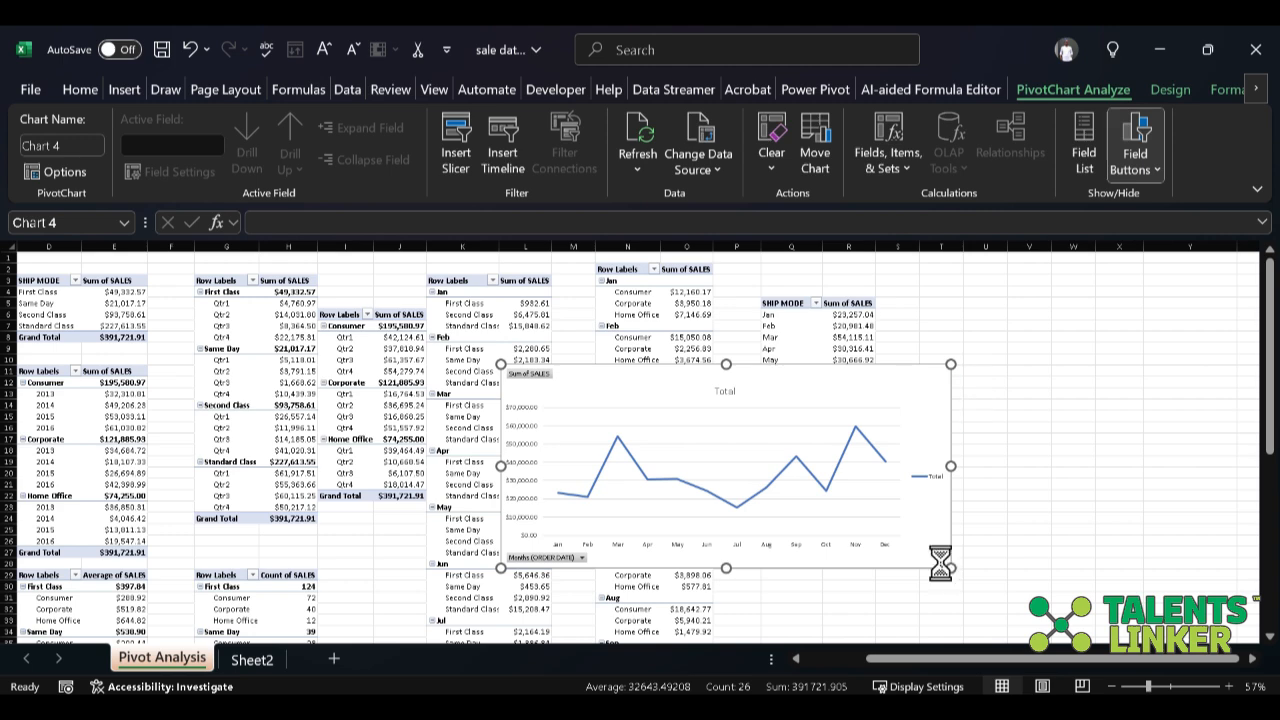
Move the line chart from the Pivot Analysis sheet to a new worksheet and position it starting around cell B2.
key("Delete")
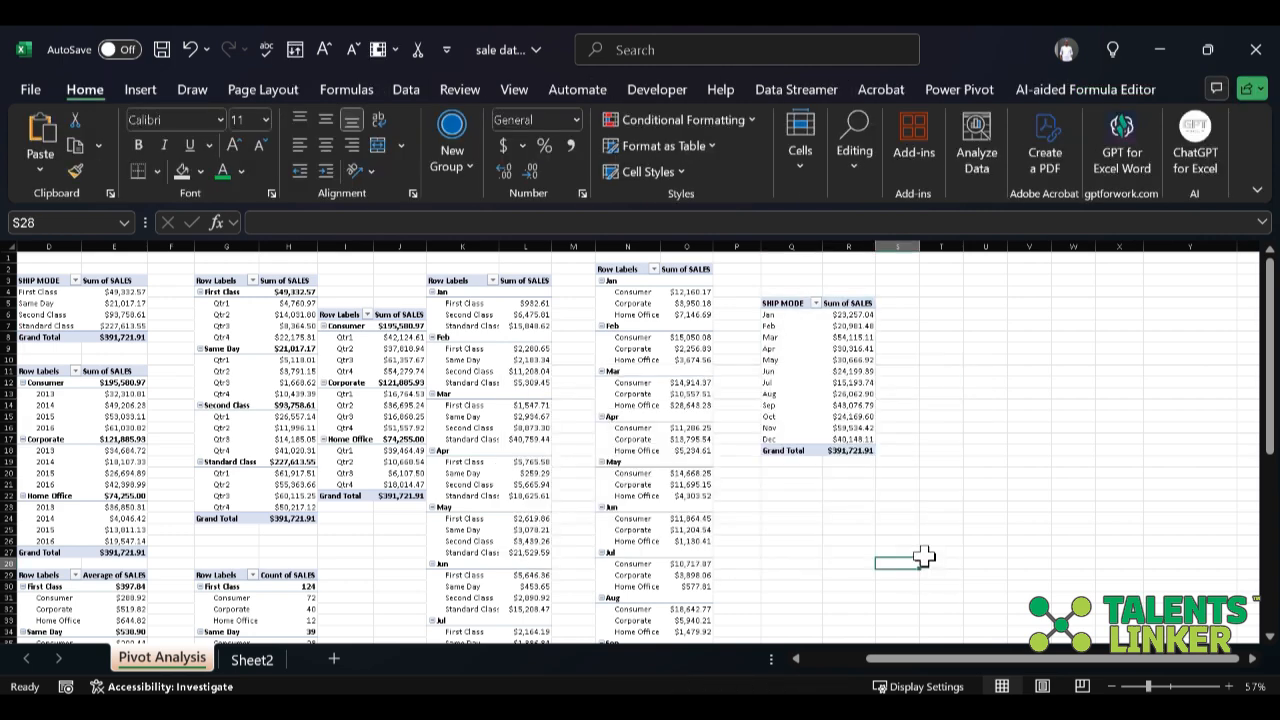
left_click(334, 656)
key("ctrl+v")
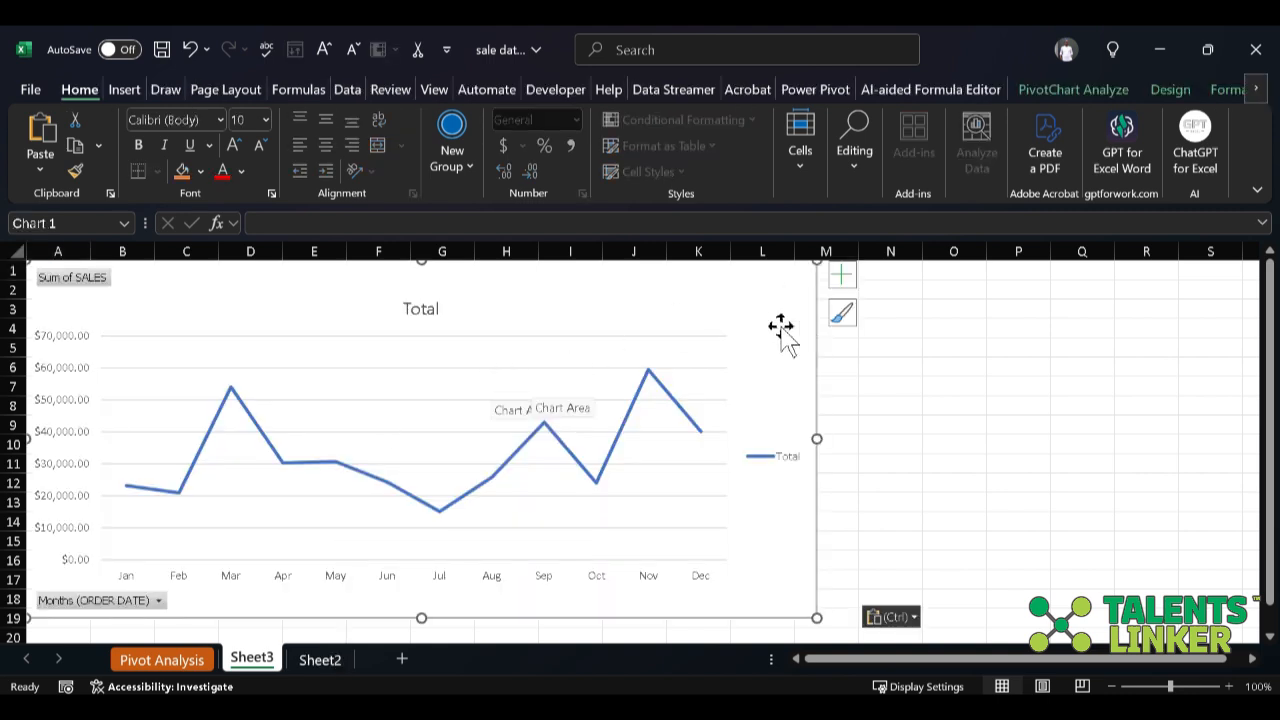
left_click_drag(780, 326, 823, 339)
left_click(997, 368)
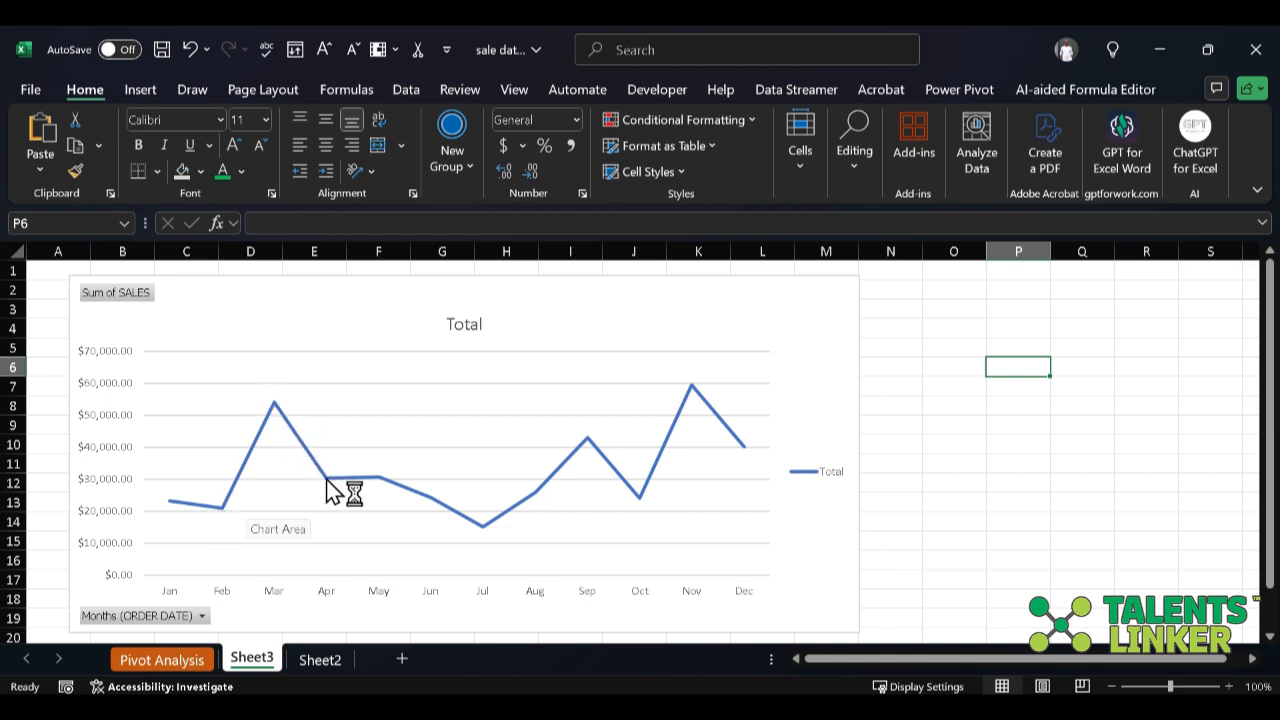
Examine the monthly sales trend along the chart's line from January to December.
mouse_move(330, 491)
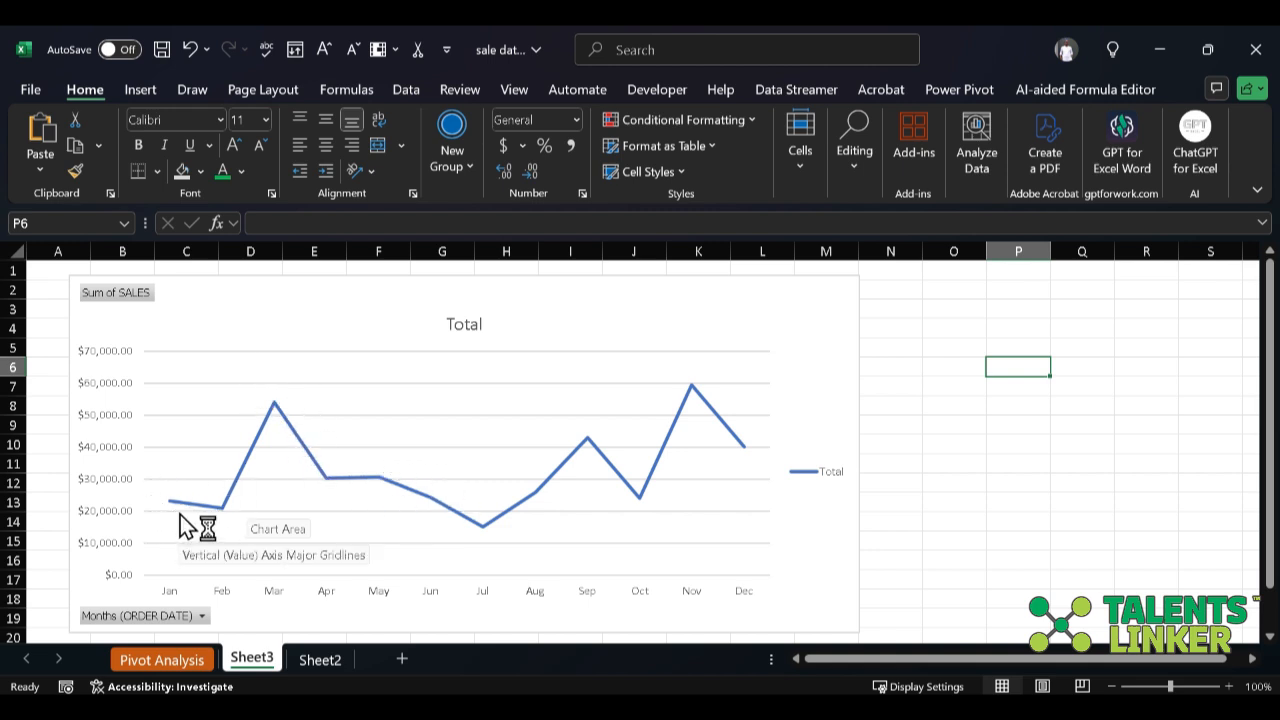
mouse_move(172, 508)
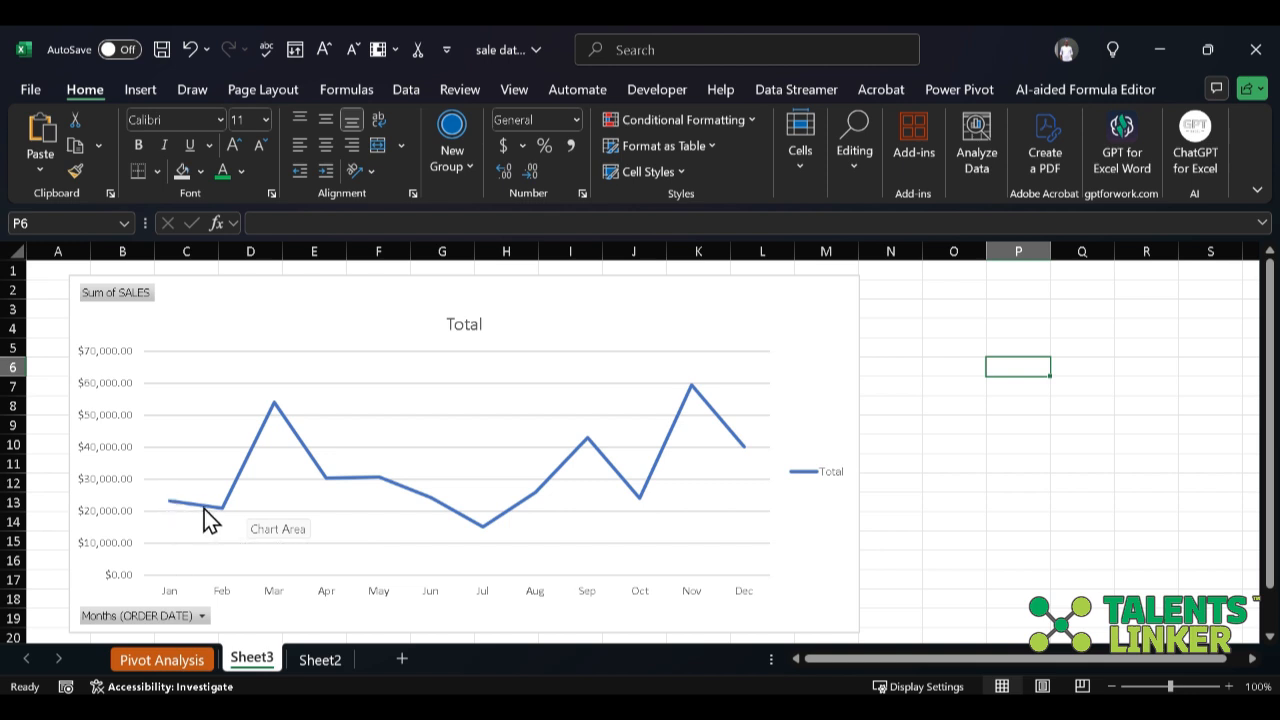
mouse_move(219, 516)
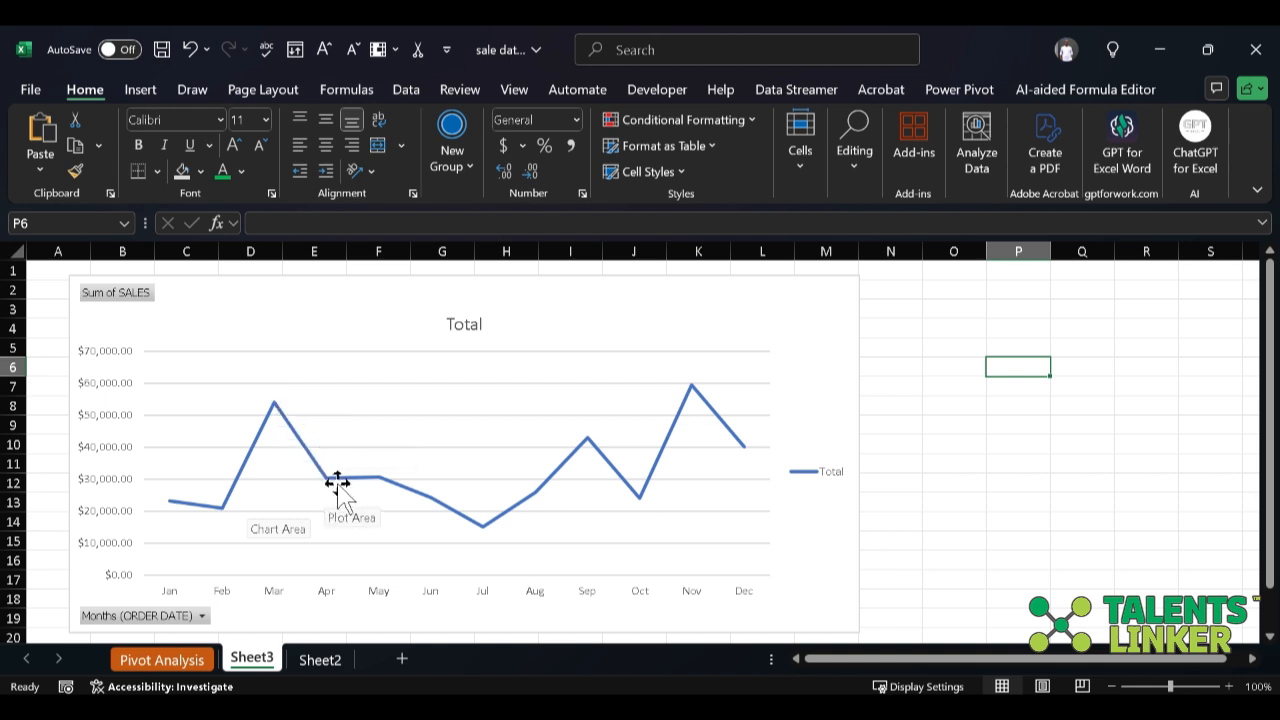
mouse_move(373, 478)
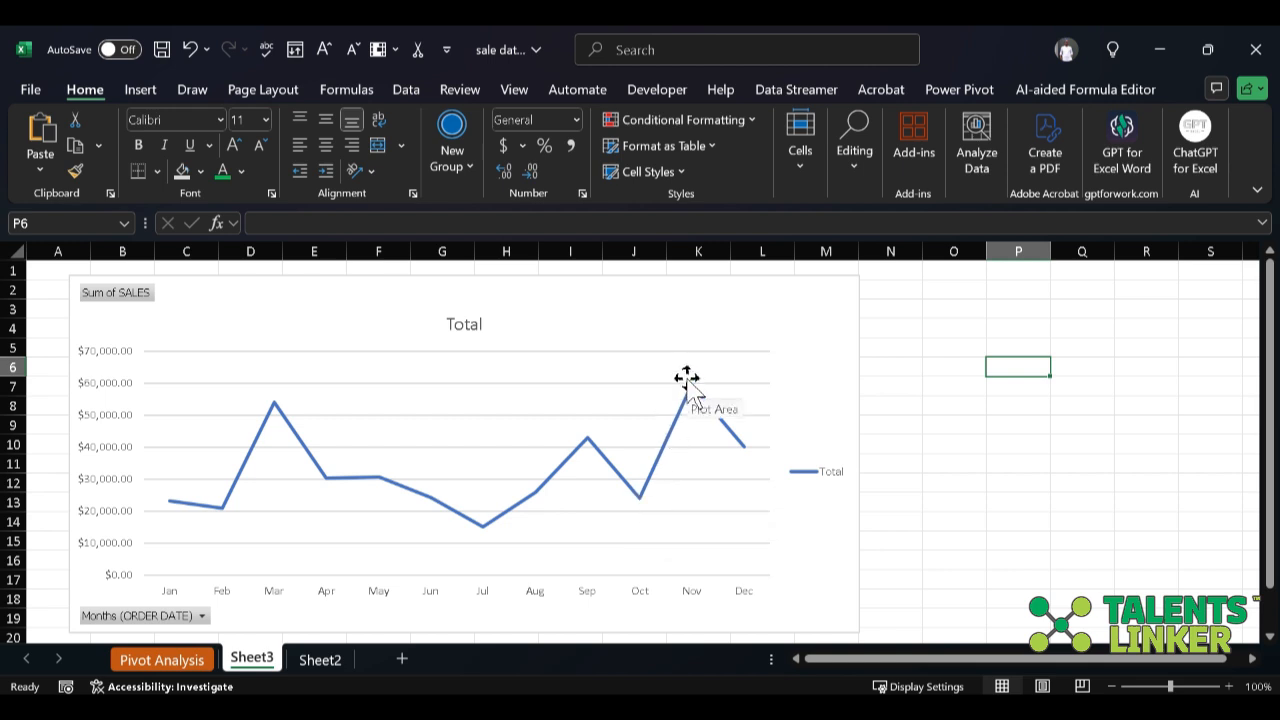
mouse_move(697, 395)
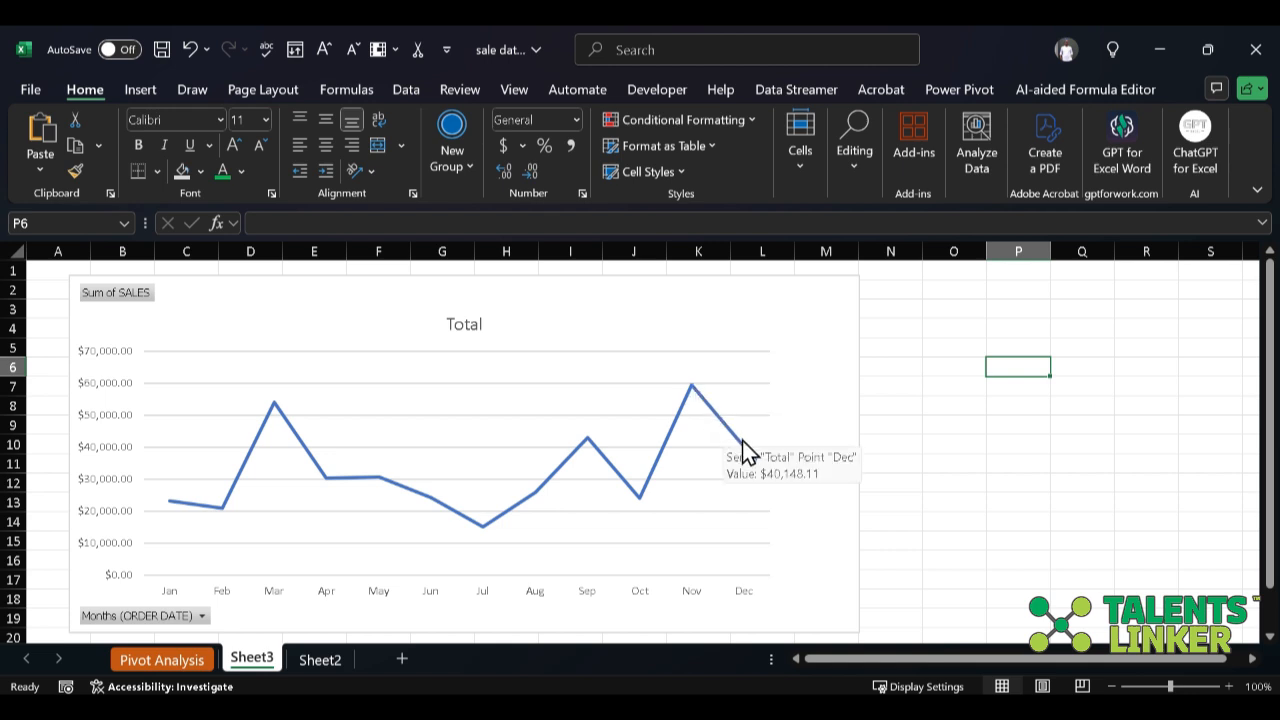
Look through the design styles available for the line chart.
left_click(849, 334)
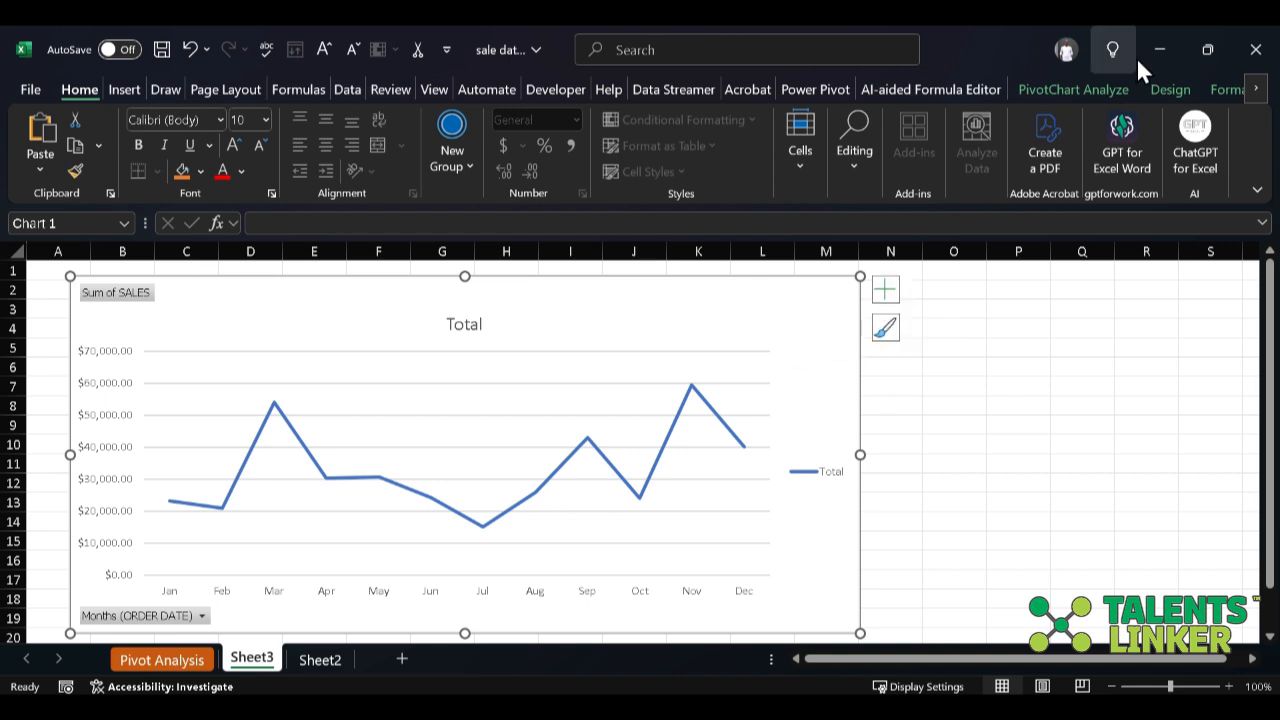
left_click(1159, 94)
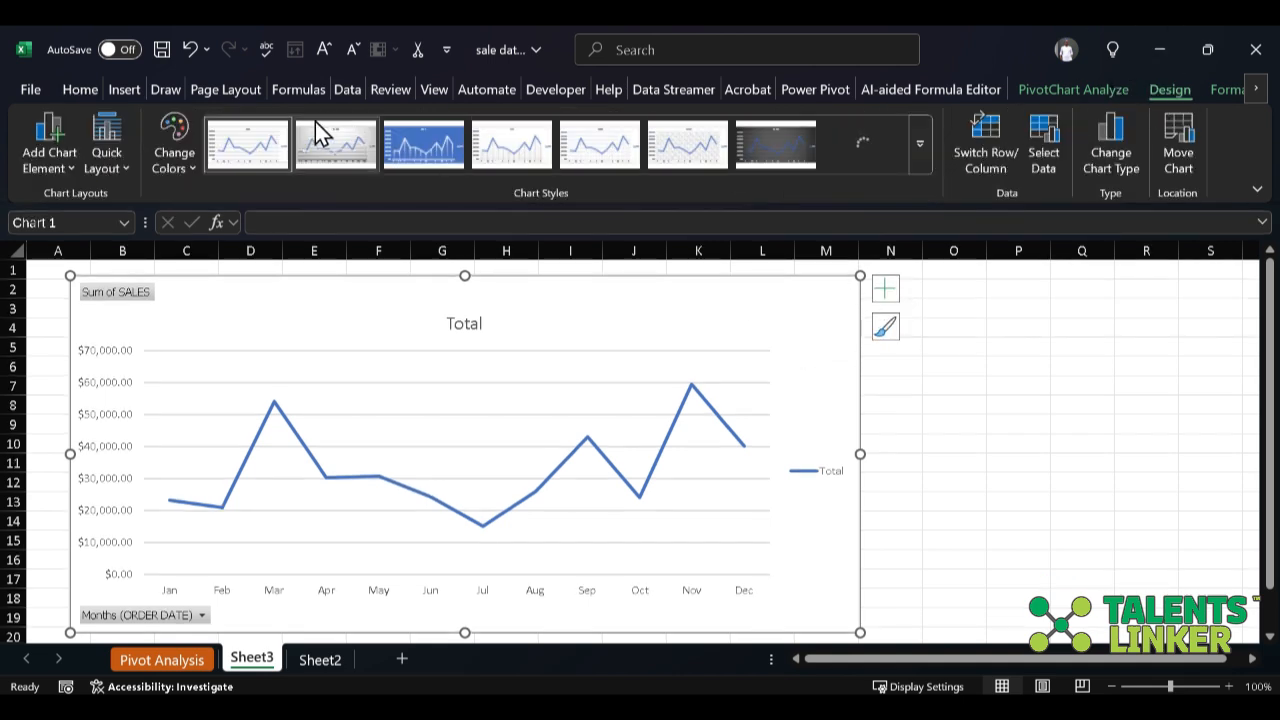
left_click(315, 130)
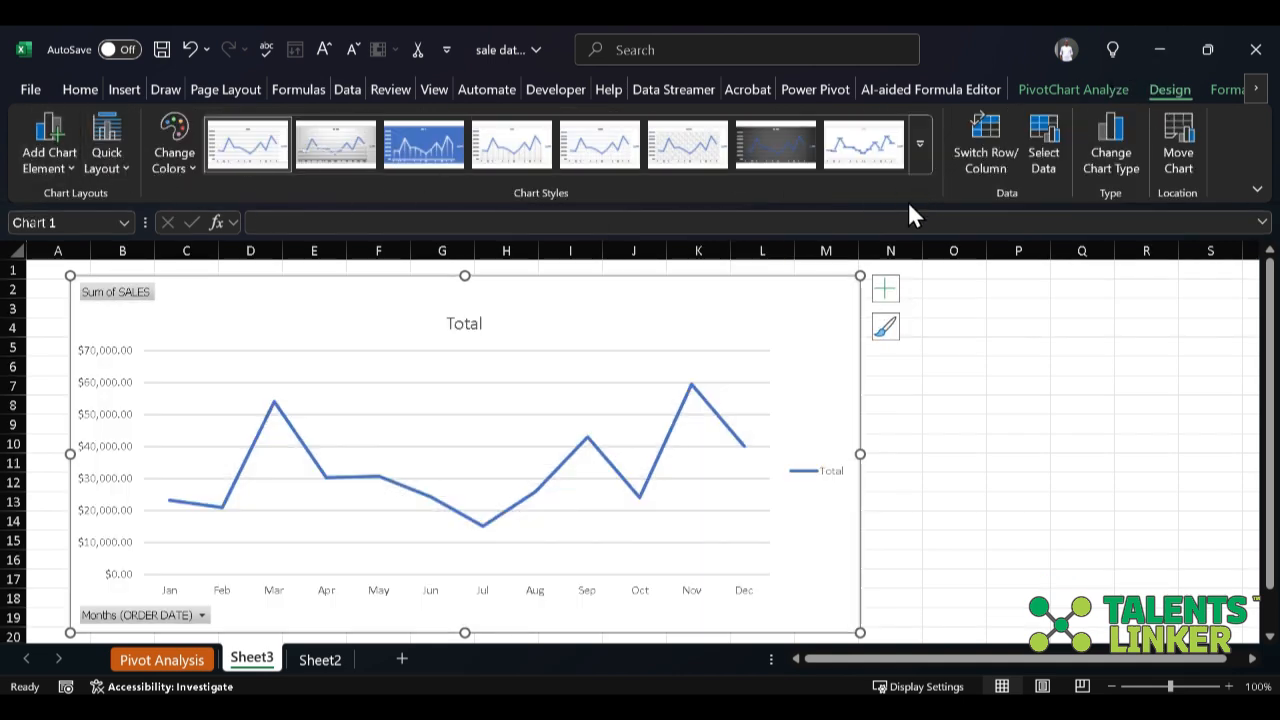
Open the formatting options for the chart's plot area.
left_click(677, 410)
right_click(677, 408)
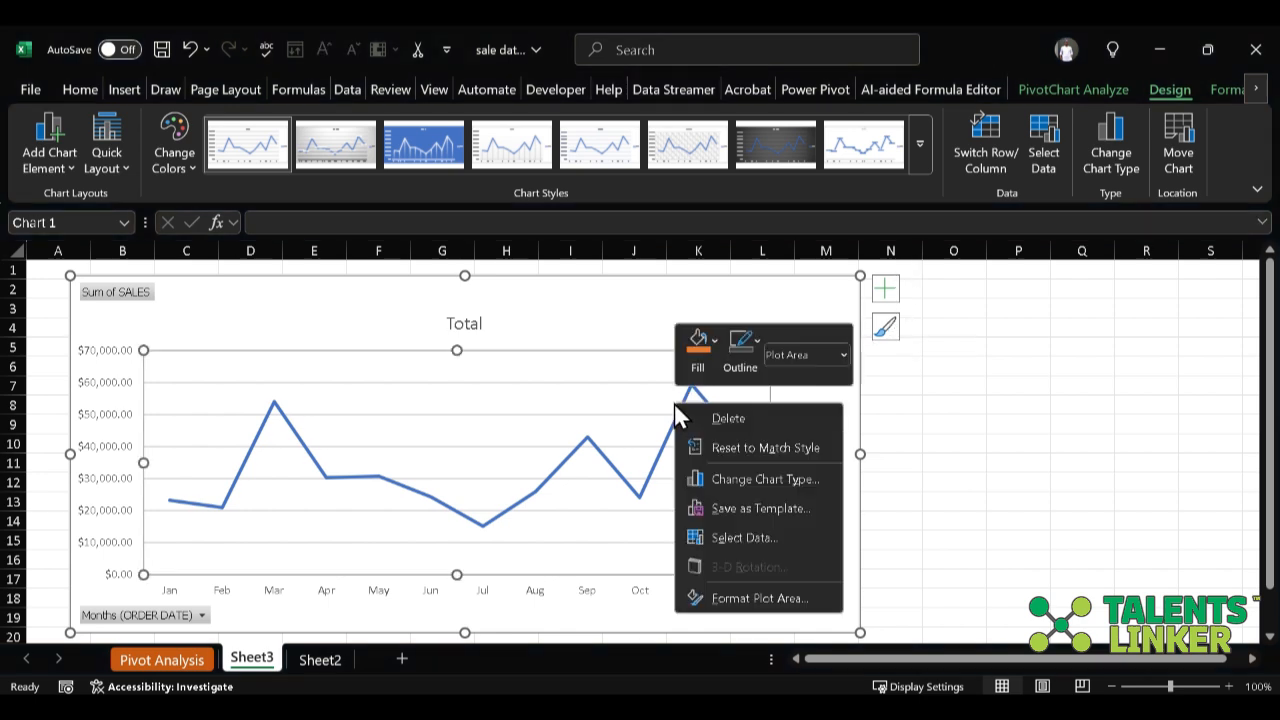
left_click(778, 604)
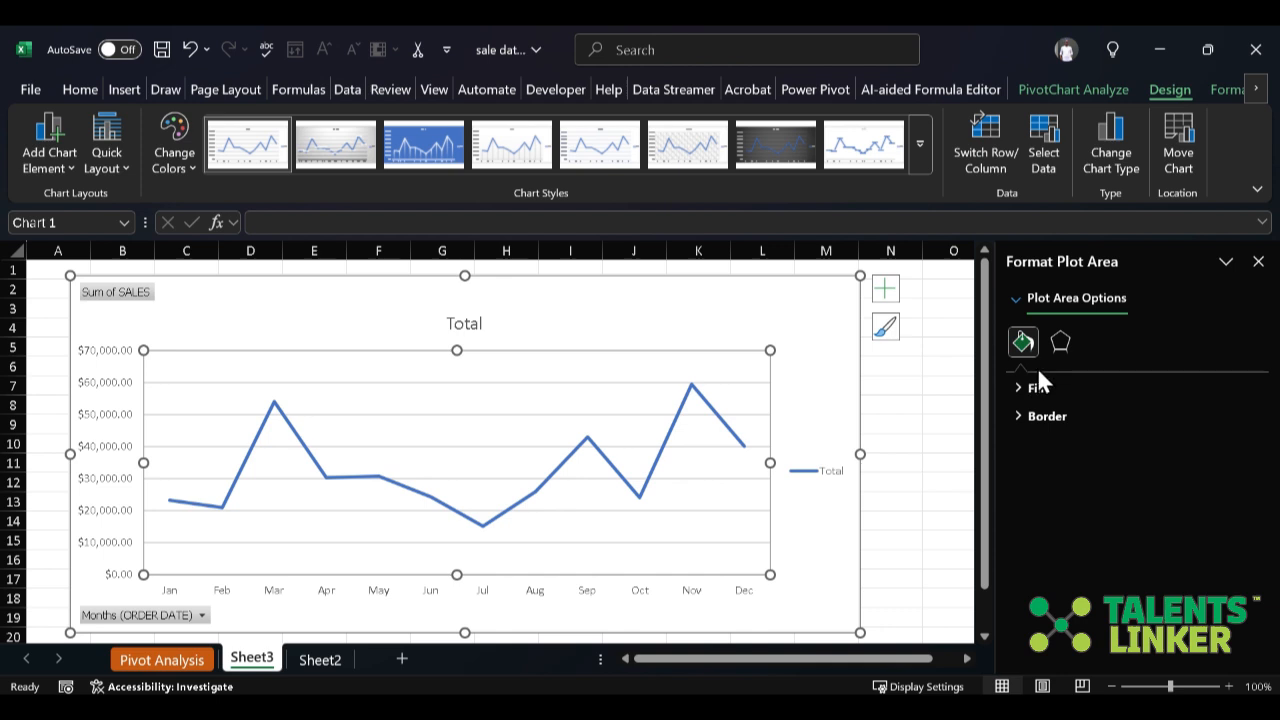
Review the line formatting options of the chart's Vertical (Value) Axis.
left_click(1017, 298)
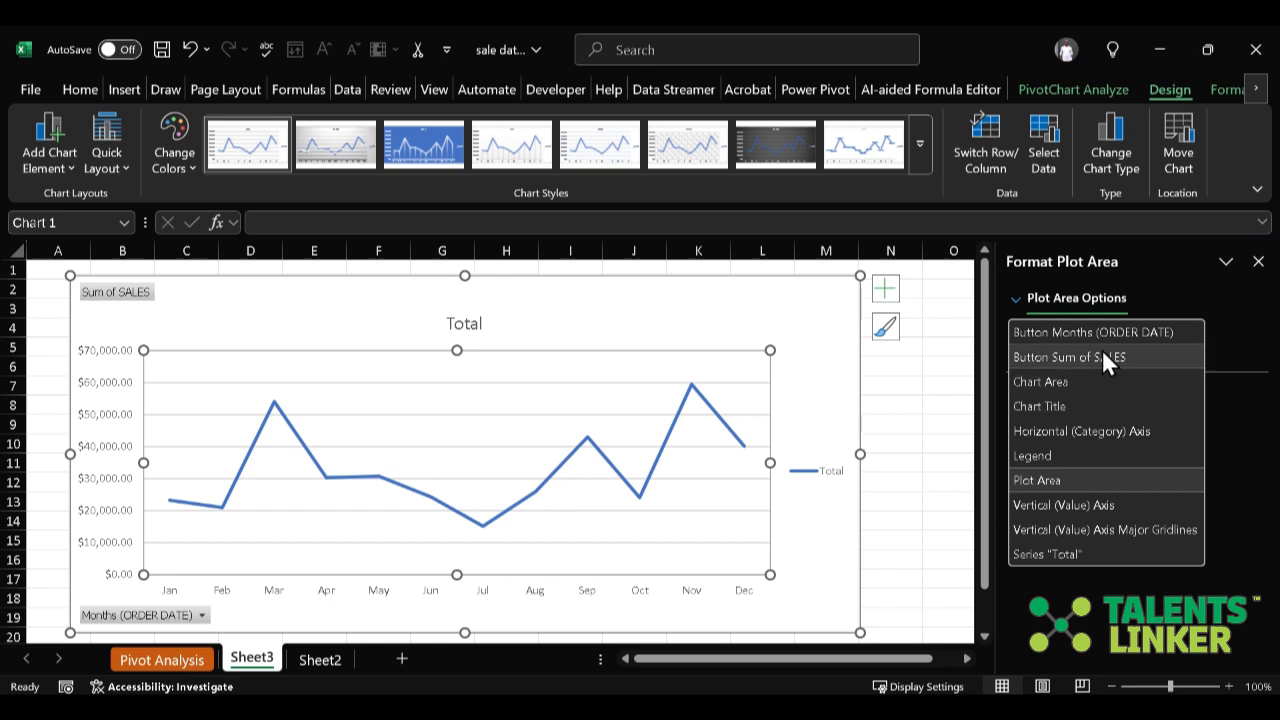
left_click(1102, 494)
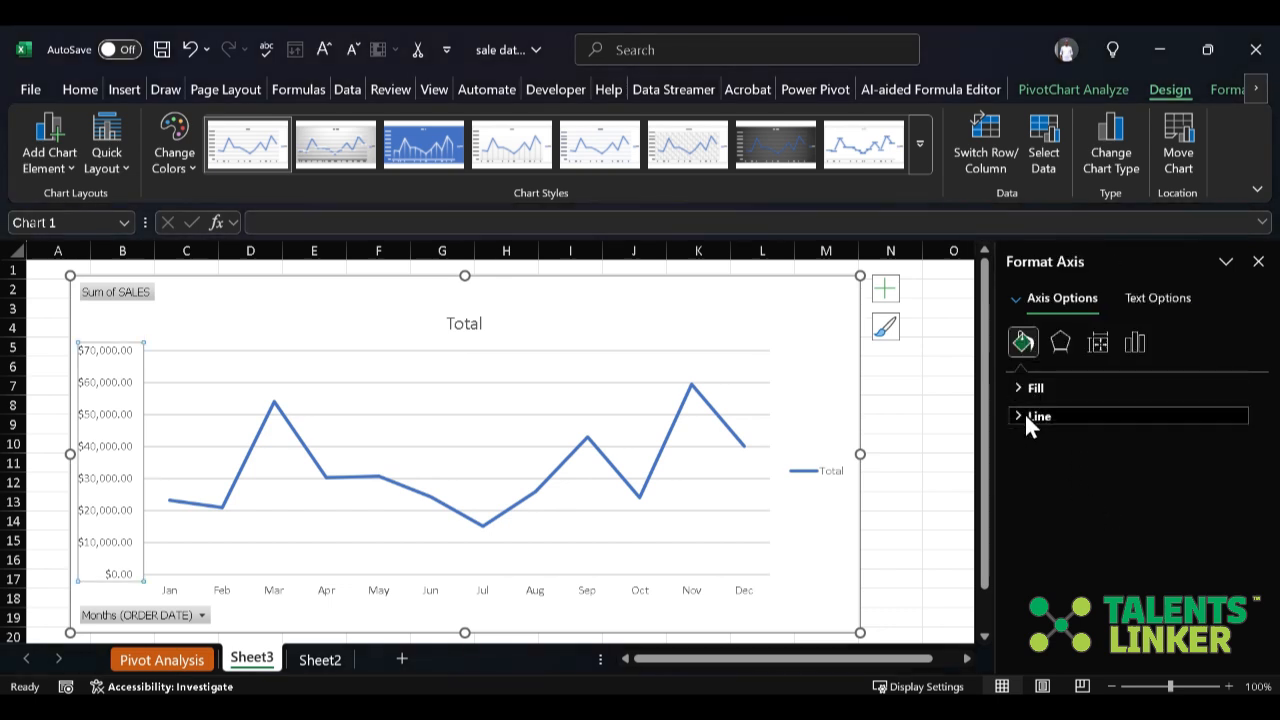
left_click(1028, 418)
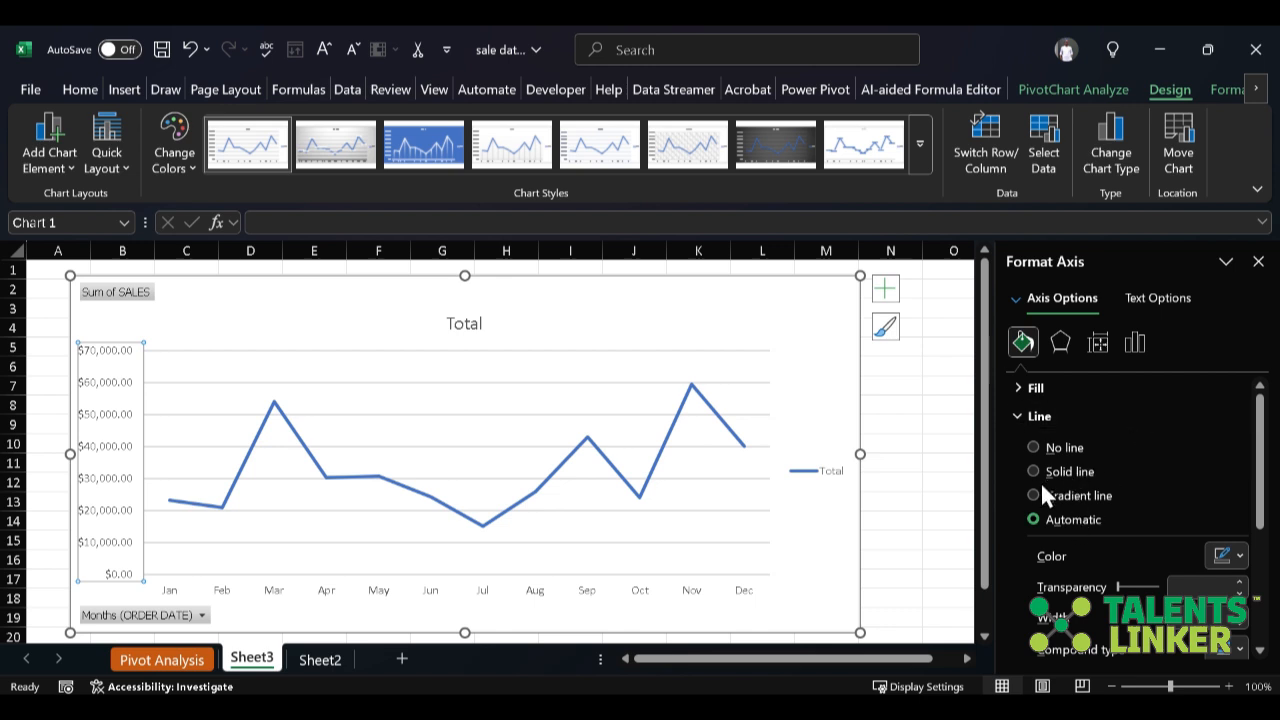
scroll(1104, 481, "down", 5)
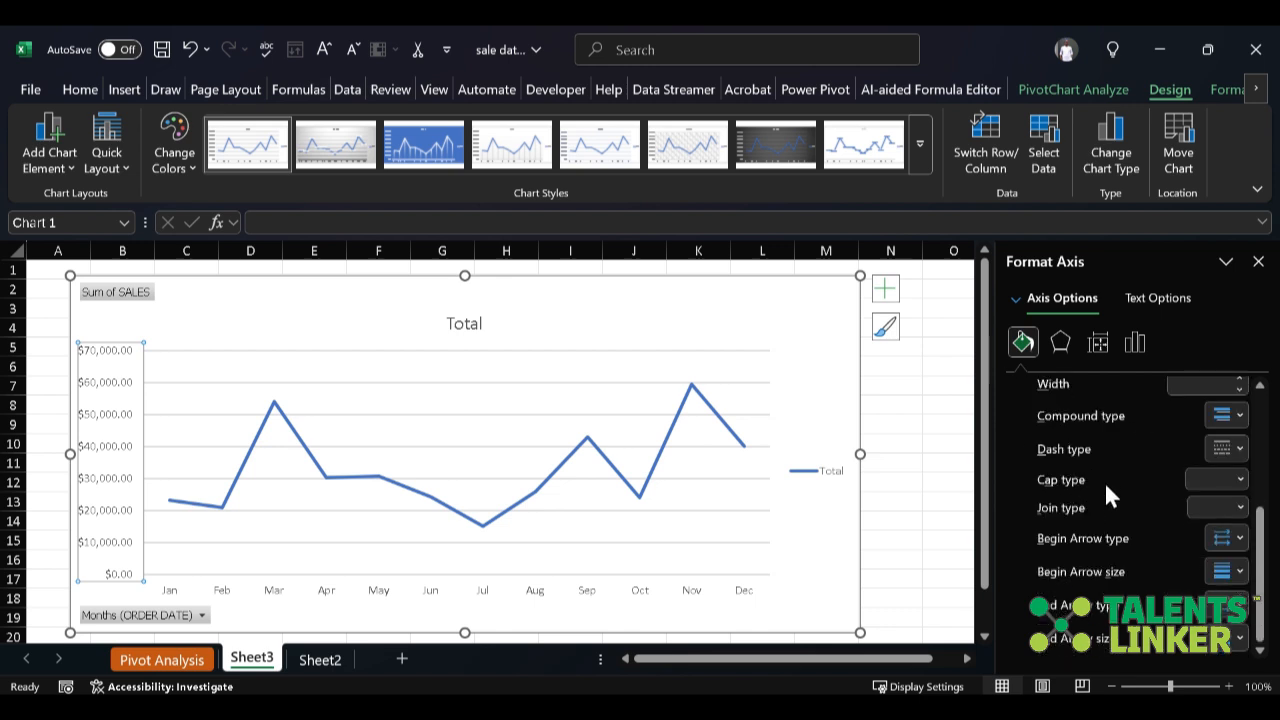
scroll(1104, 481, "up", 5)
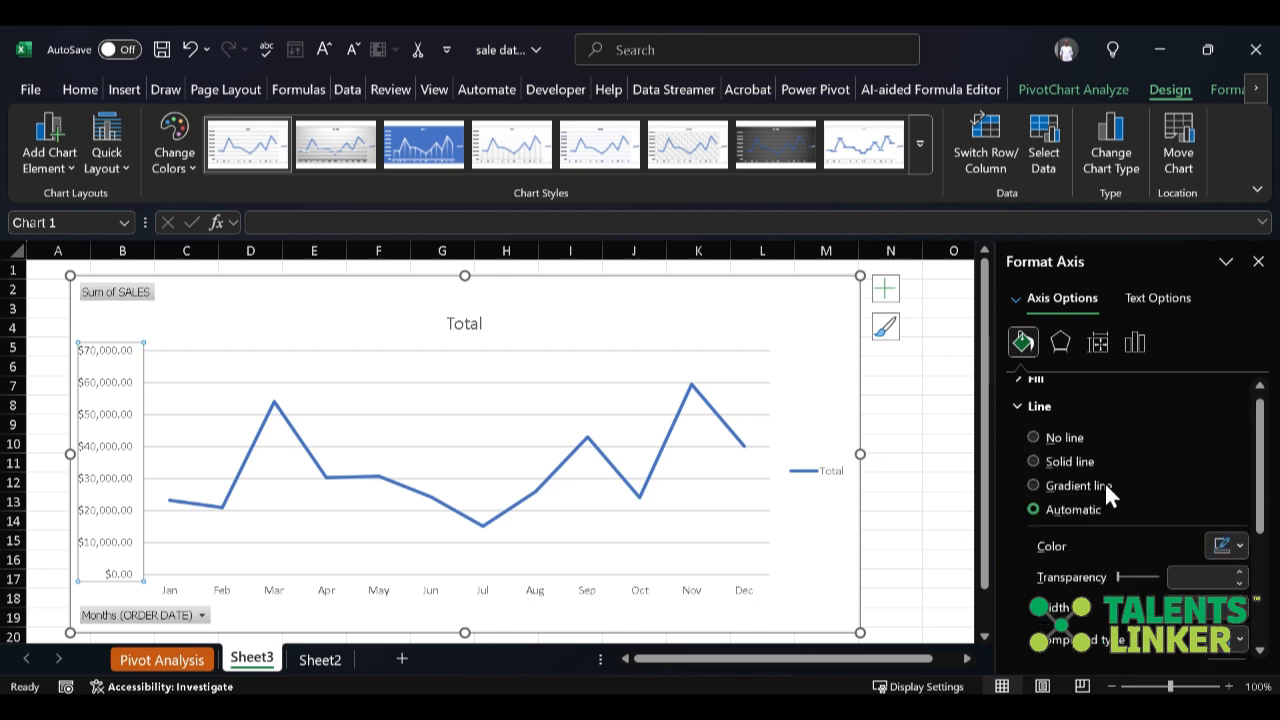
Review the plot area's border options and the list of formattable chart elements, leaving the list without choosing another element.
left_click(1017, 296)
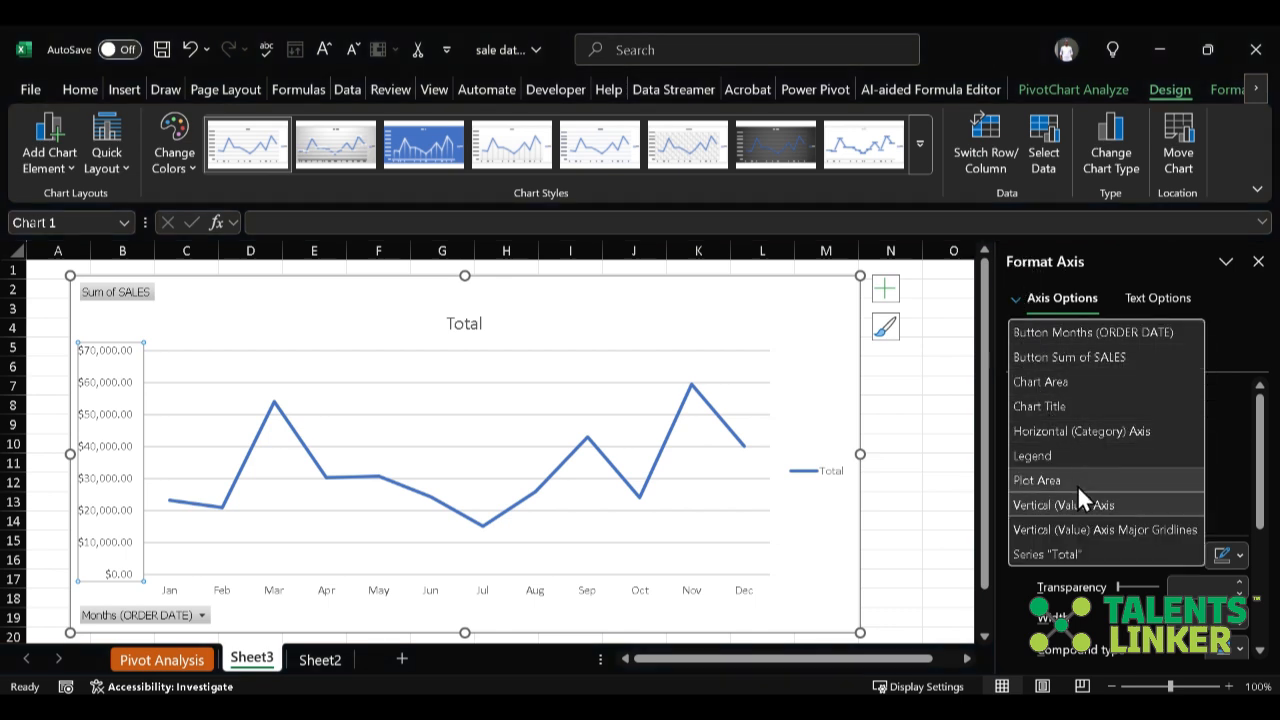
left_click(1069, 484)
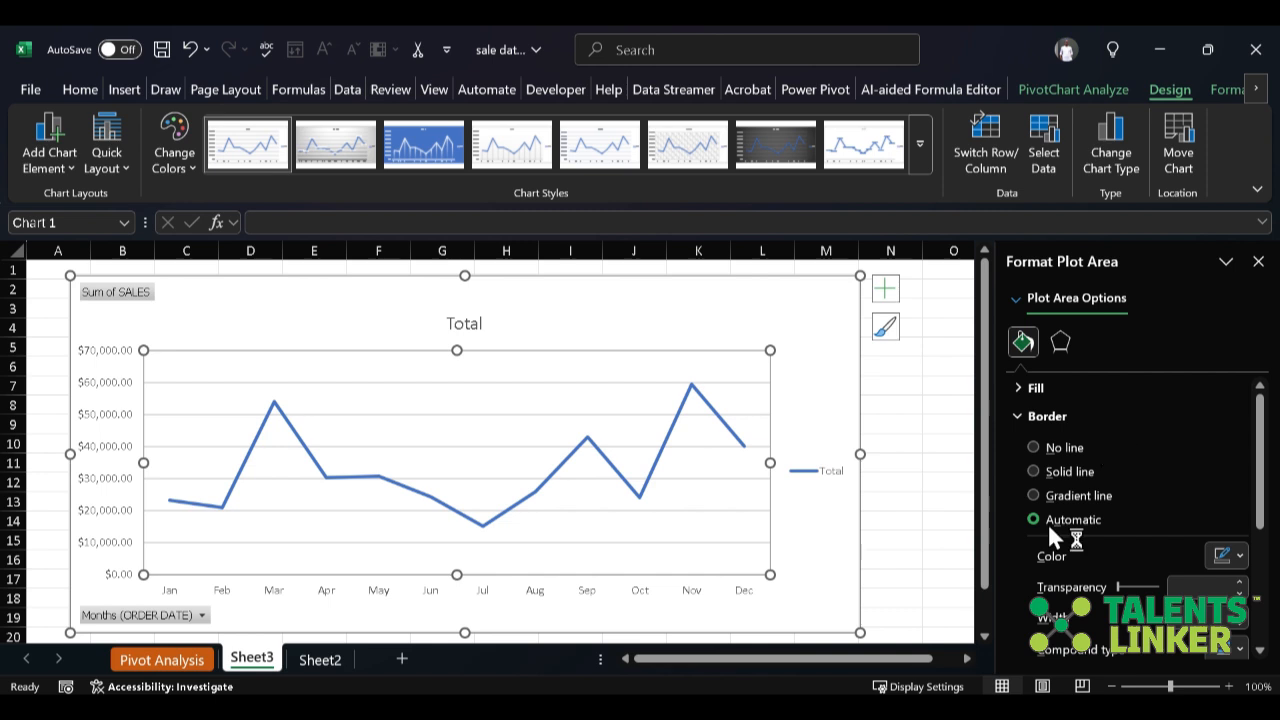
left_click(1012, 298)
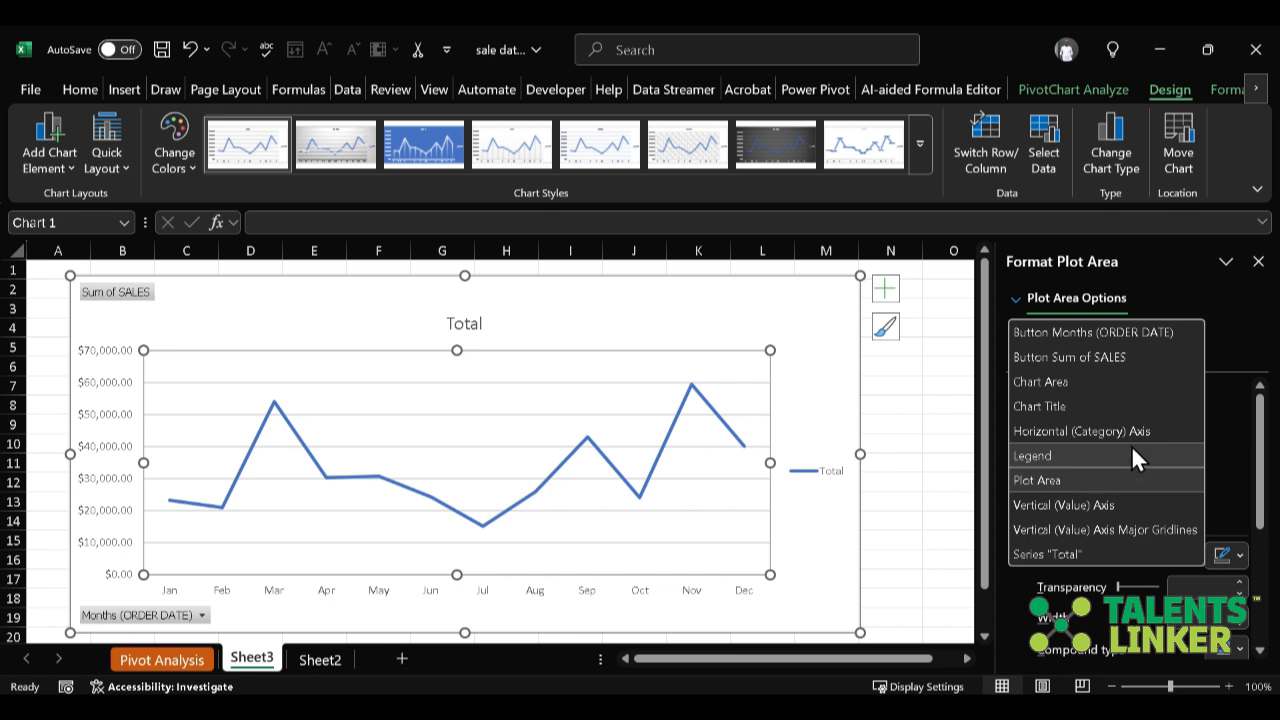
left_click(543, 59)
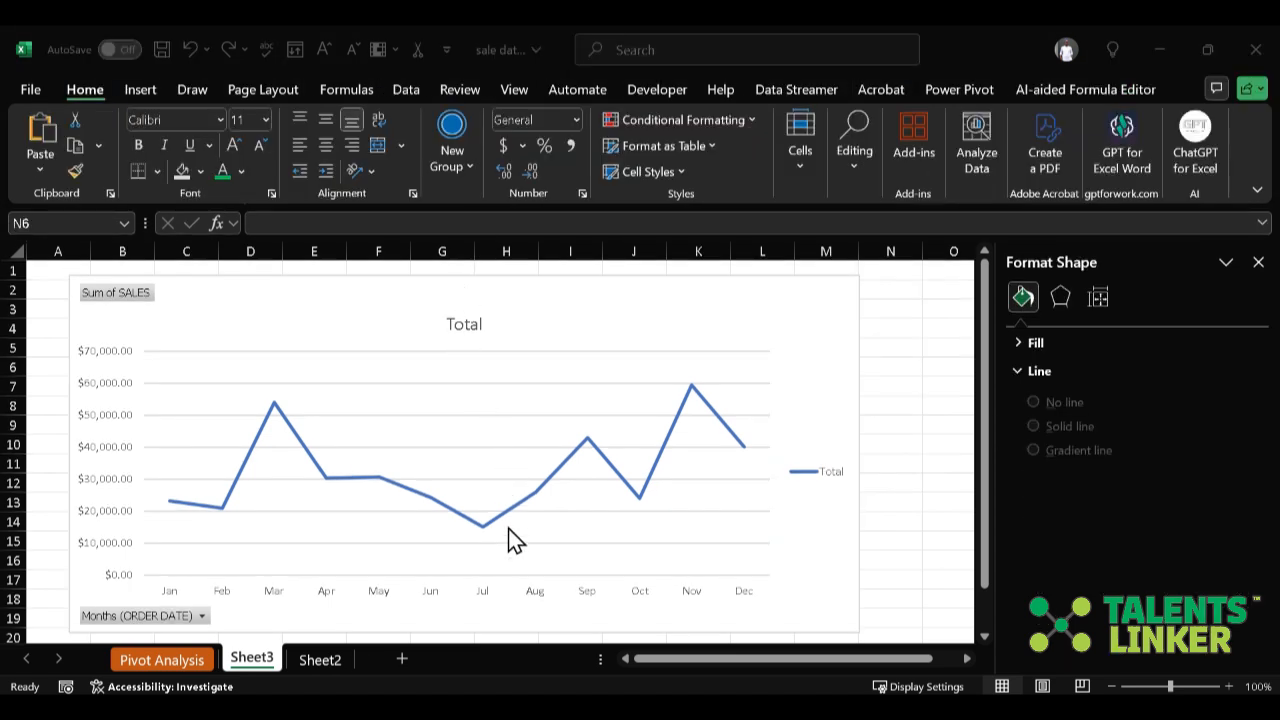
Turn on the smoothed line option for the Total data series and deselect the chart.
mouse_move(485, 528)
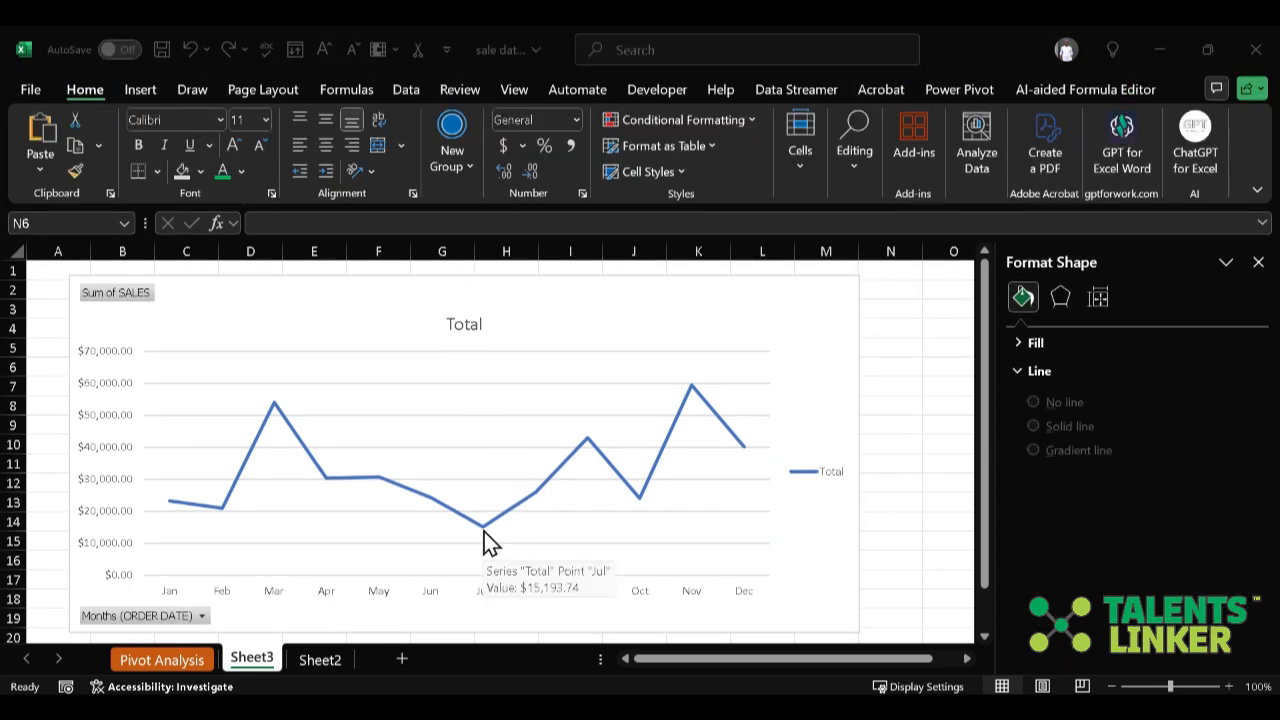
left_click(484, 528)
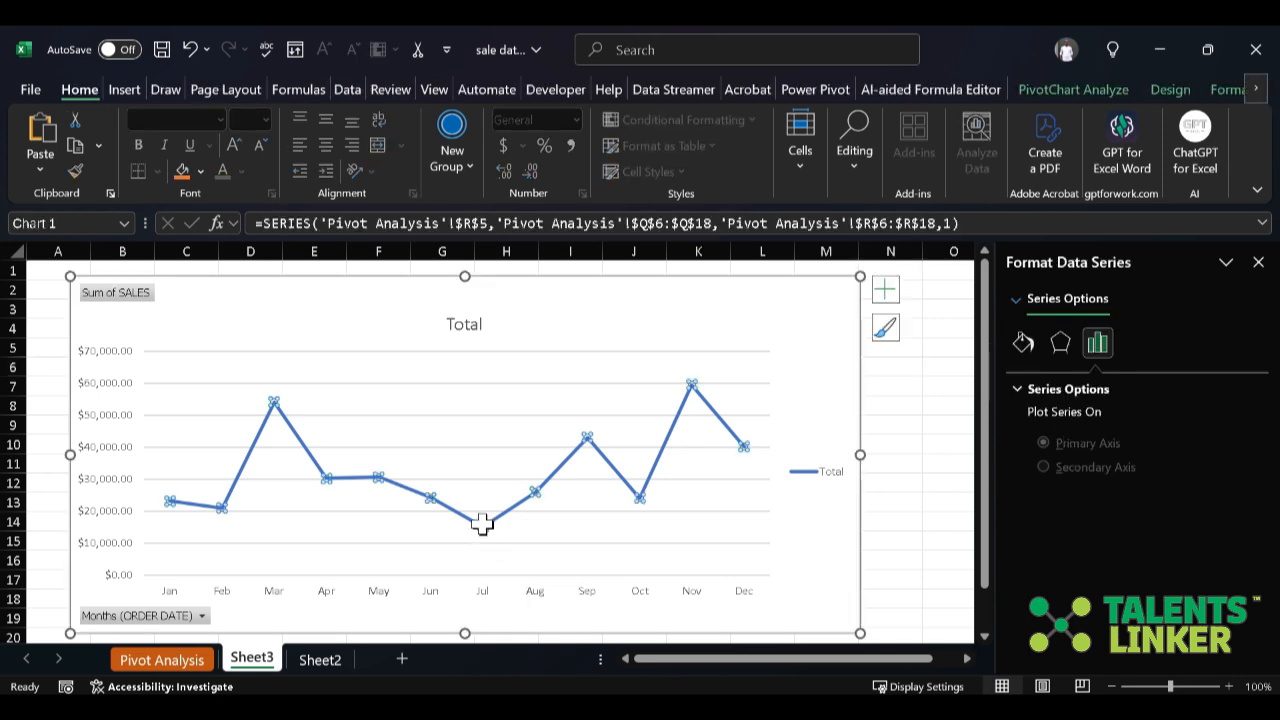
left_click(1016, 342)
scroll(1080, 495, "down", 5)
scroll(1079, 489, "down", 1)
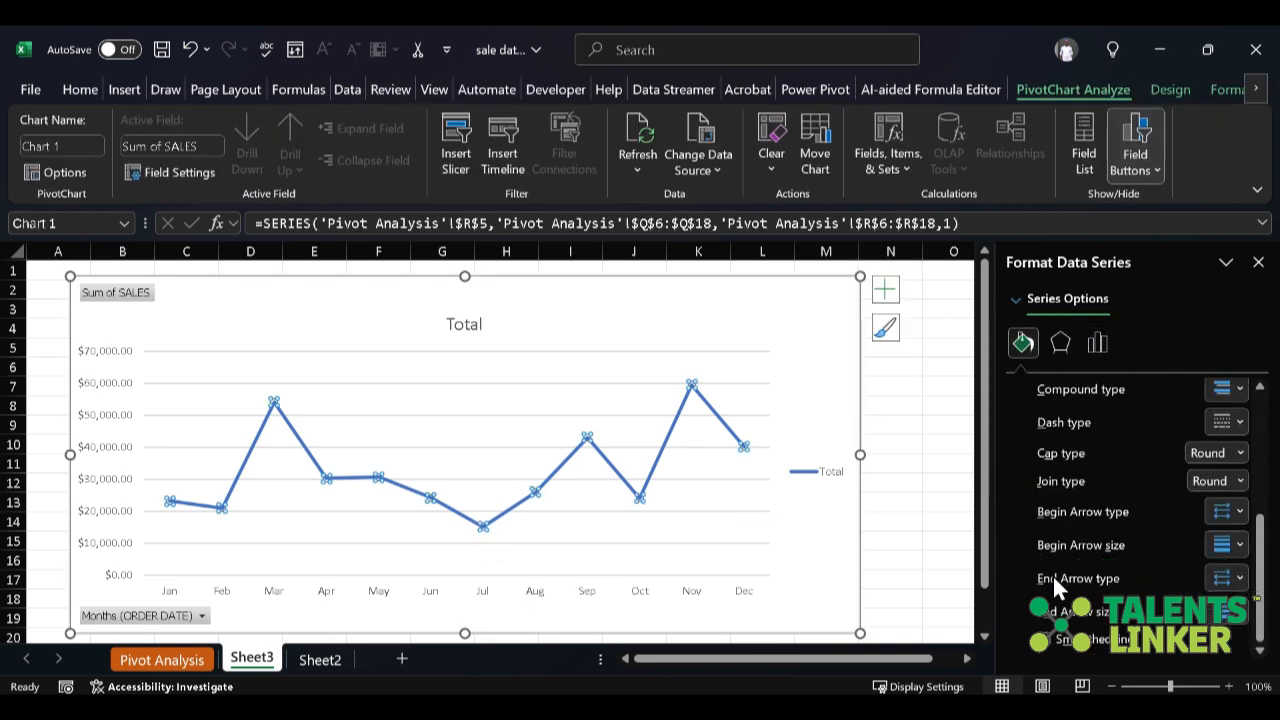
left_click(1047, 644)
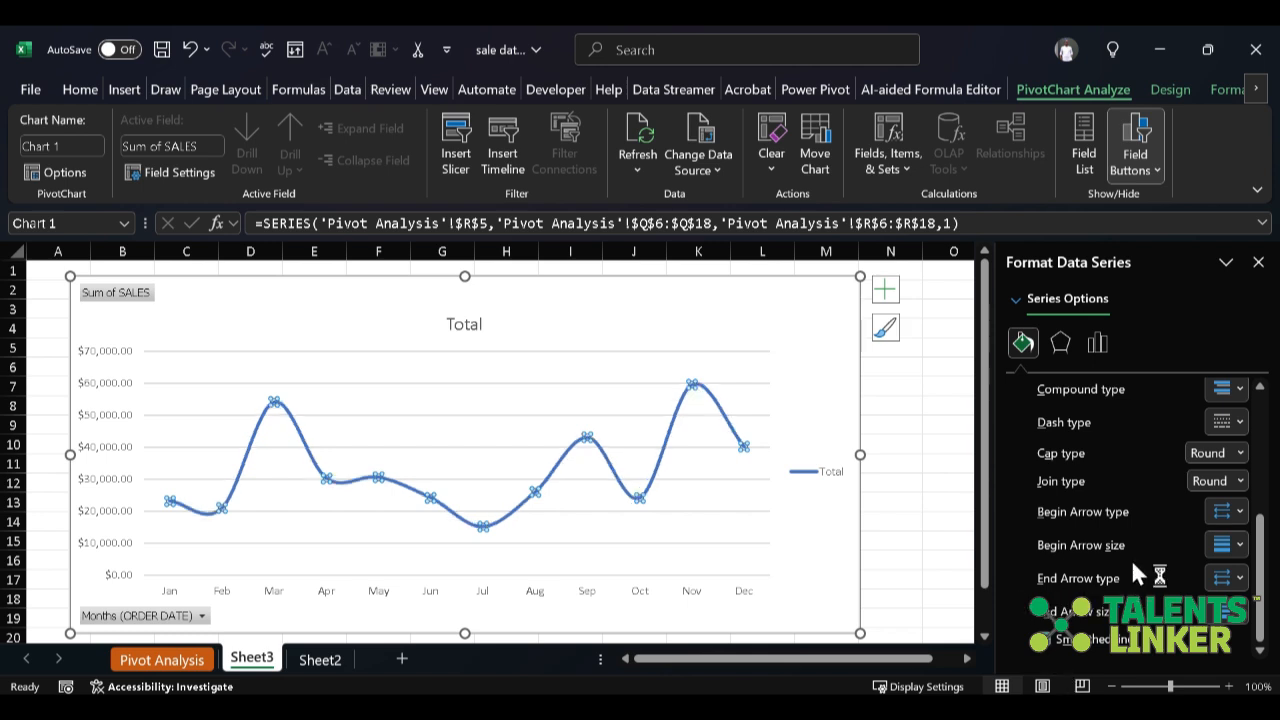
scroll(1131, 575, "up", 5)
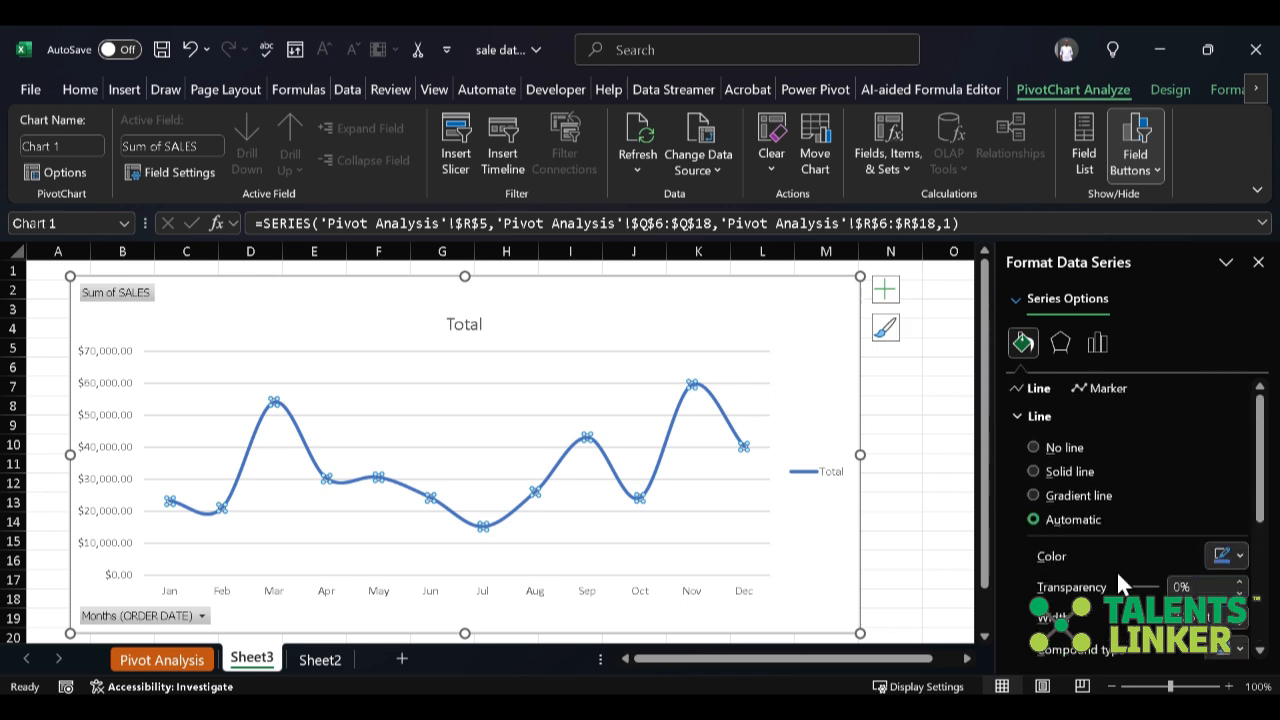
left_click(874, 366)
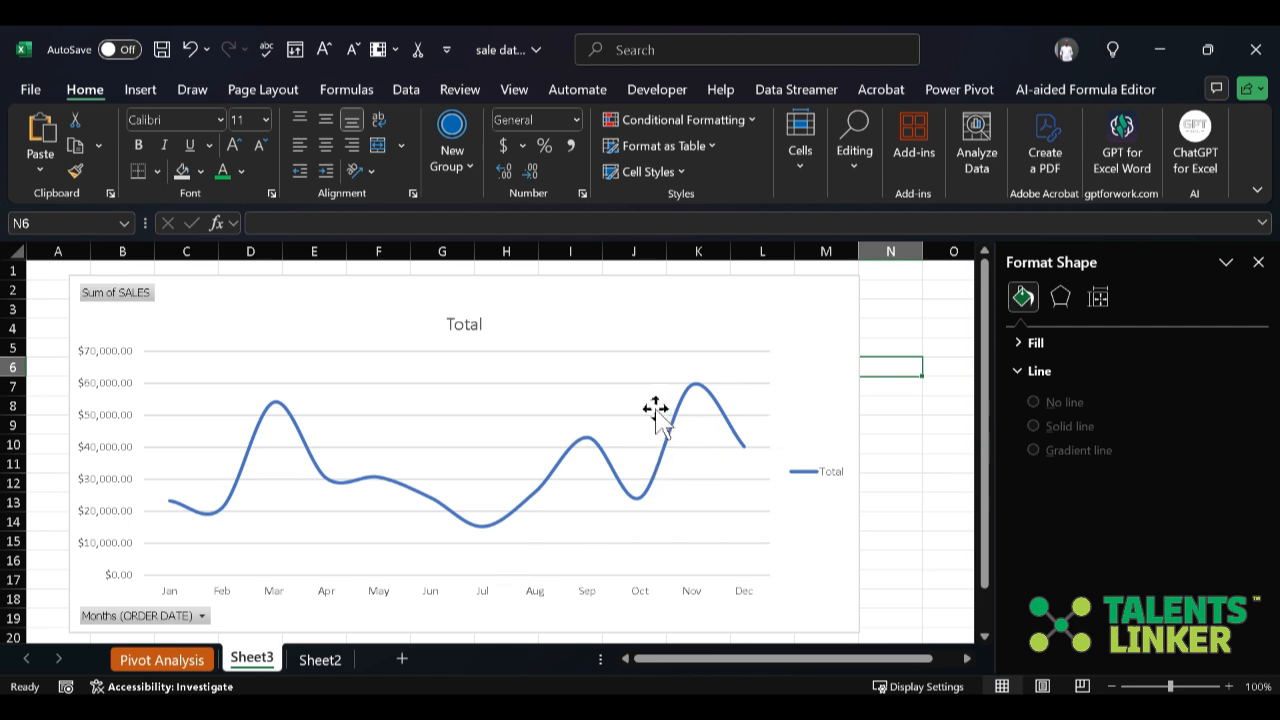
Add data labels to the line chart in the Data Callout style.
left_click(760, 322)
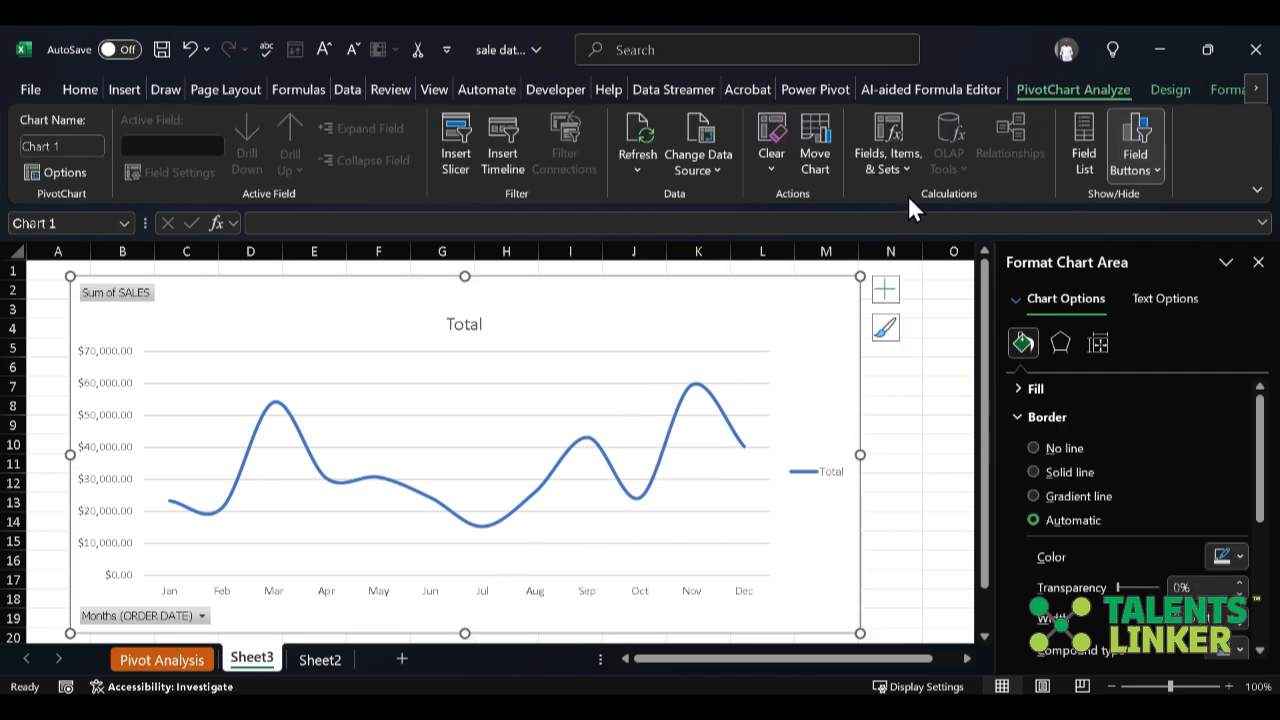
left_click(1188, 91)
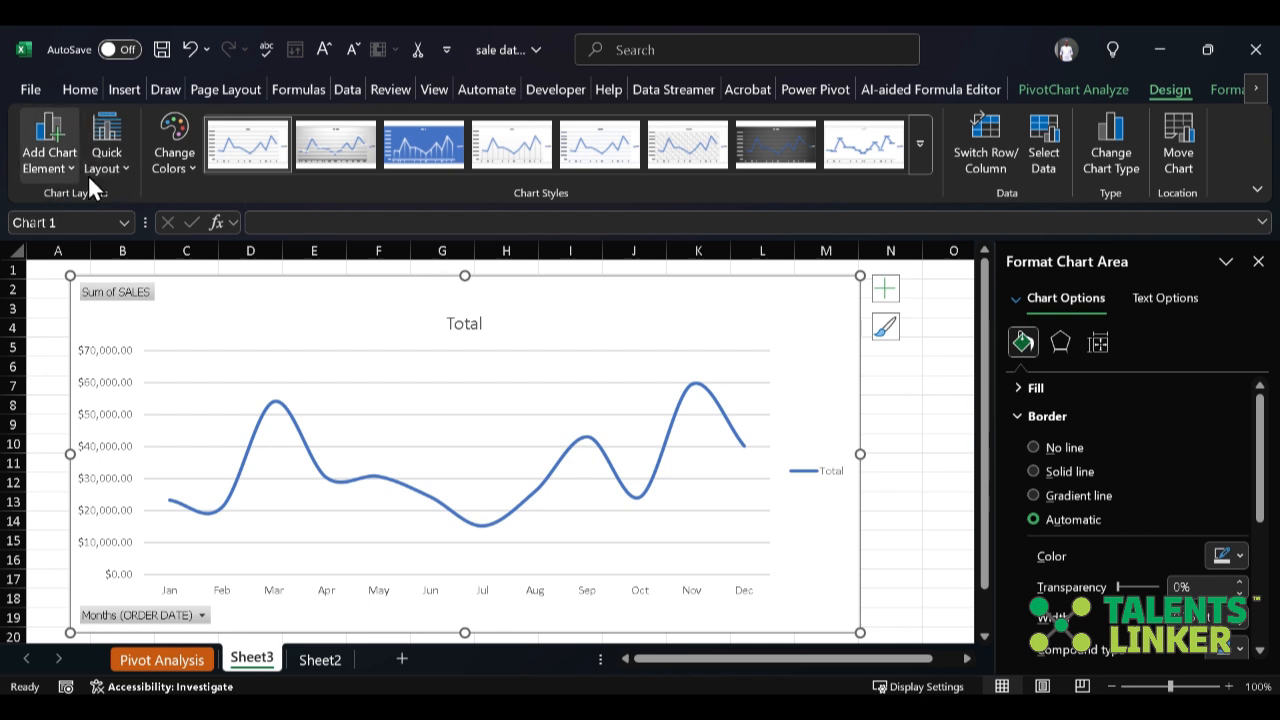
left_click(886, 295)
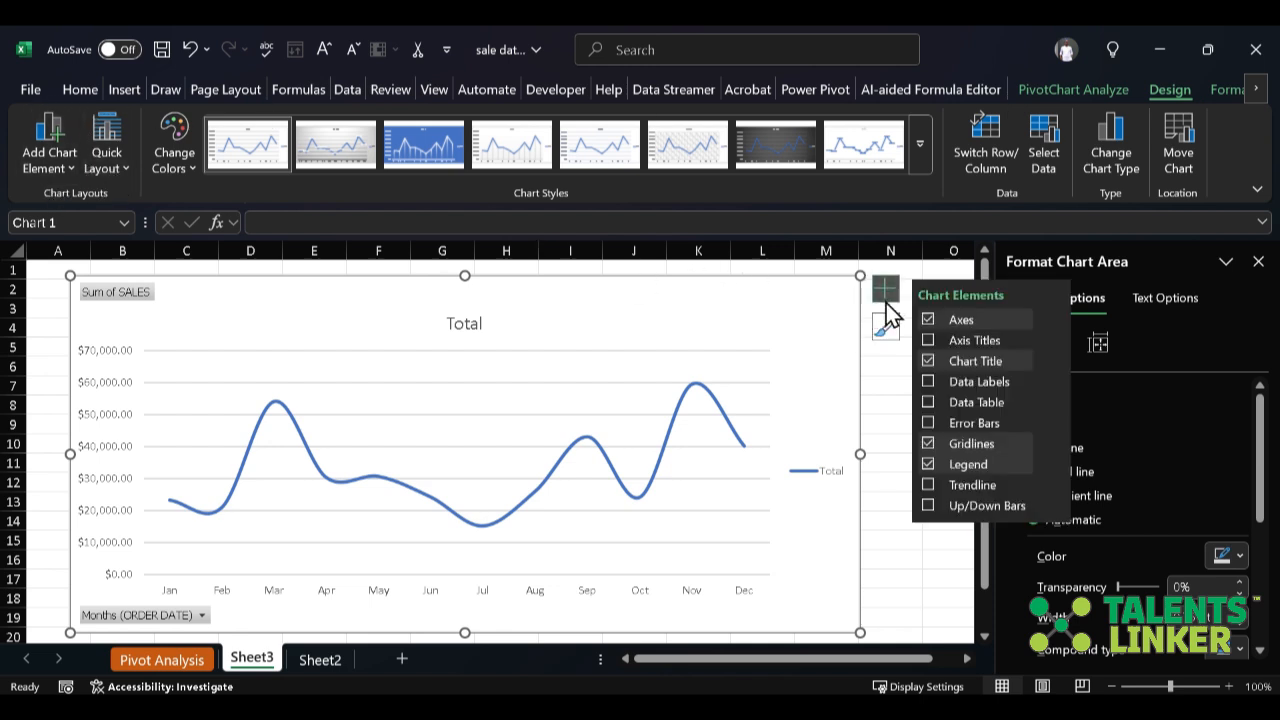
left_click(76, 168)
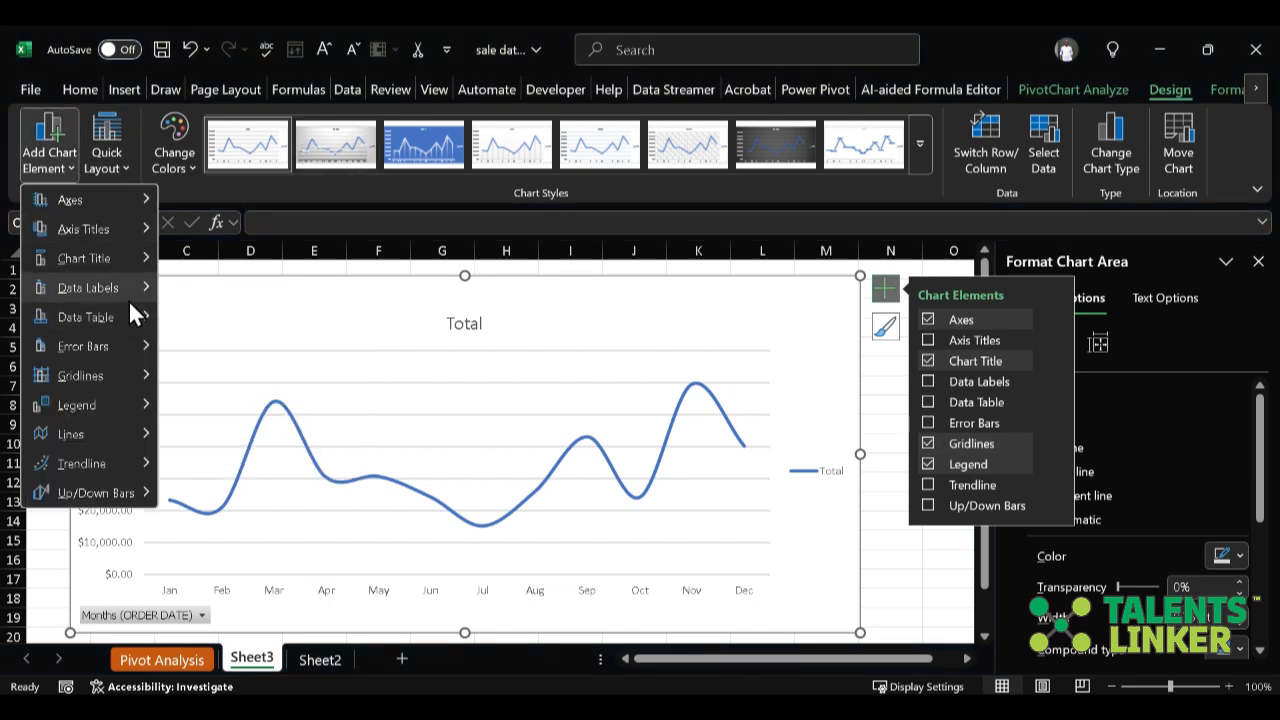
mouse_move(128, 300)
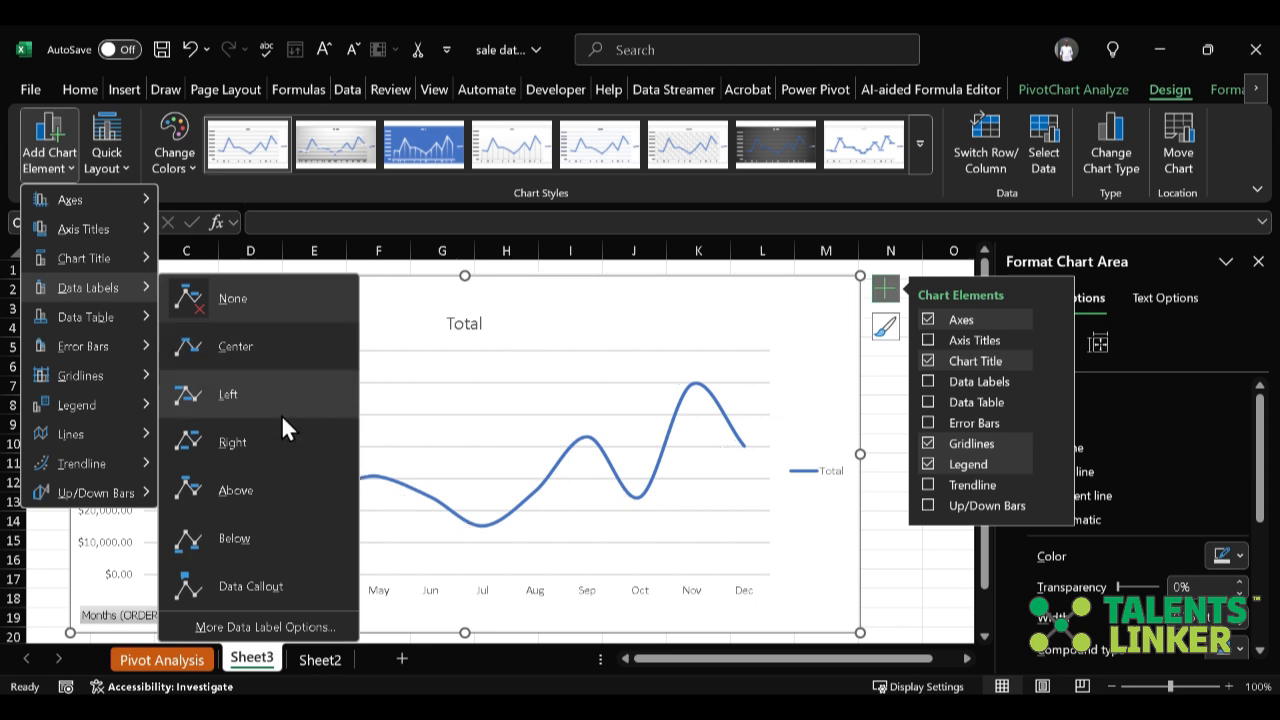
left_click(246, 577)
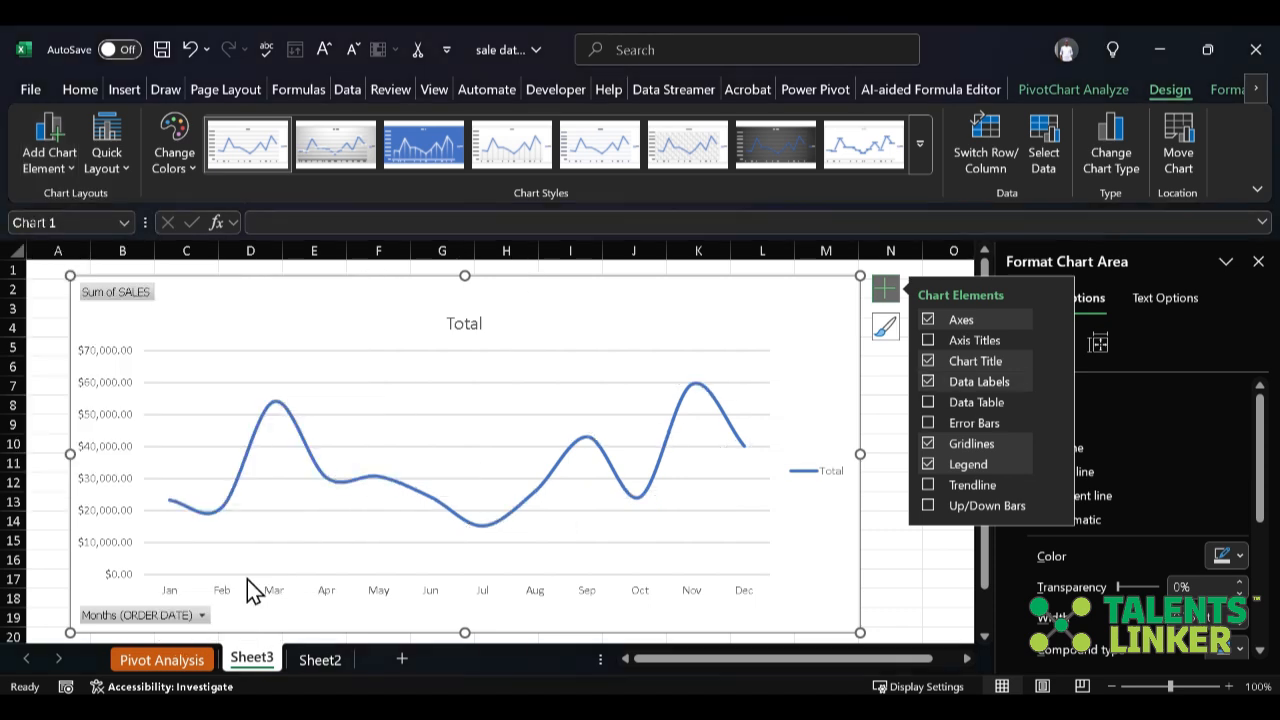
Review the data table, error bar and gridline options, and remove the gridlines from the chart.
left_click(69, 163)
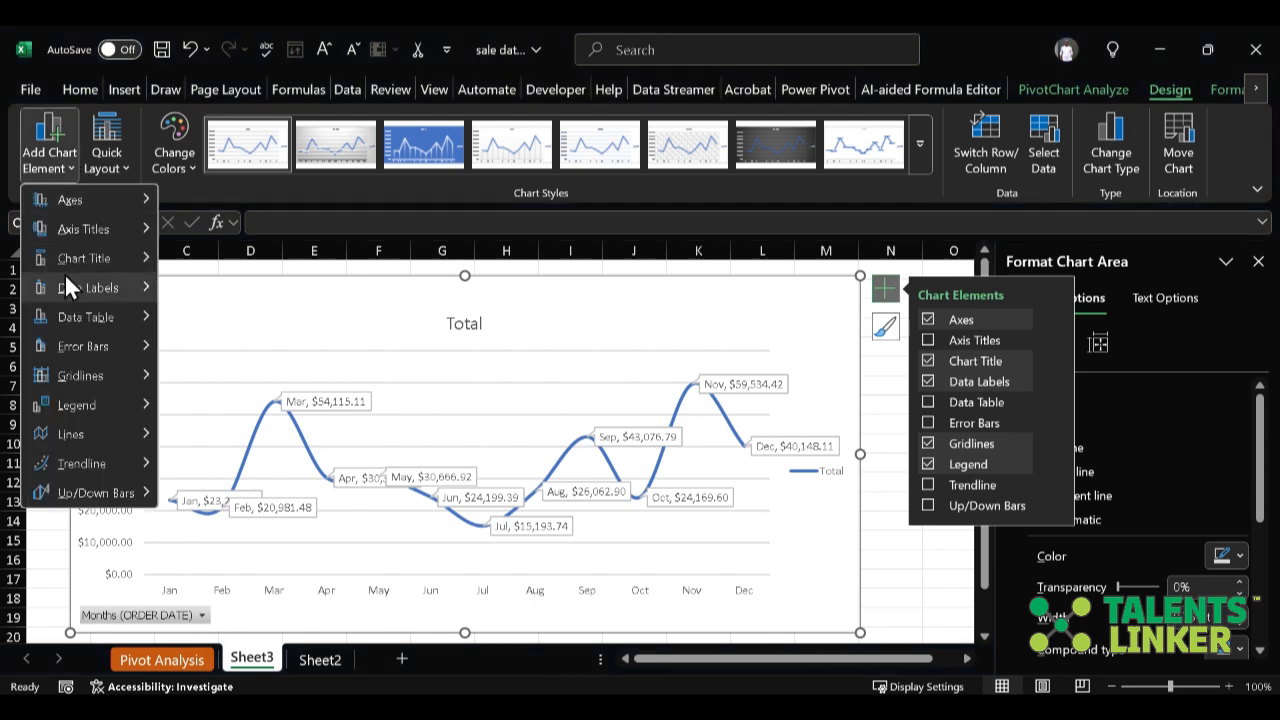
mouse_move(100, 317)
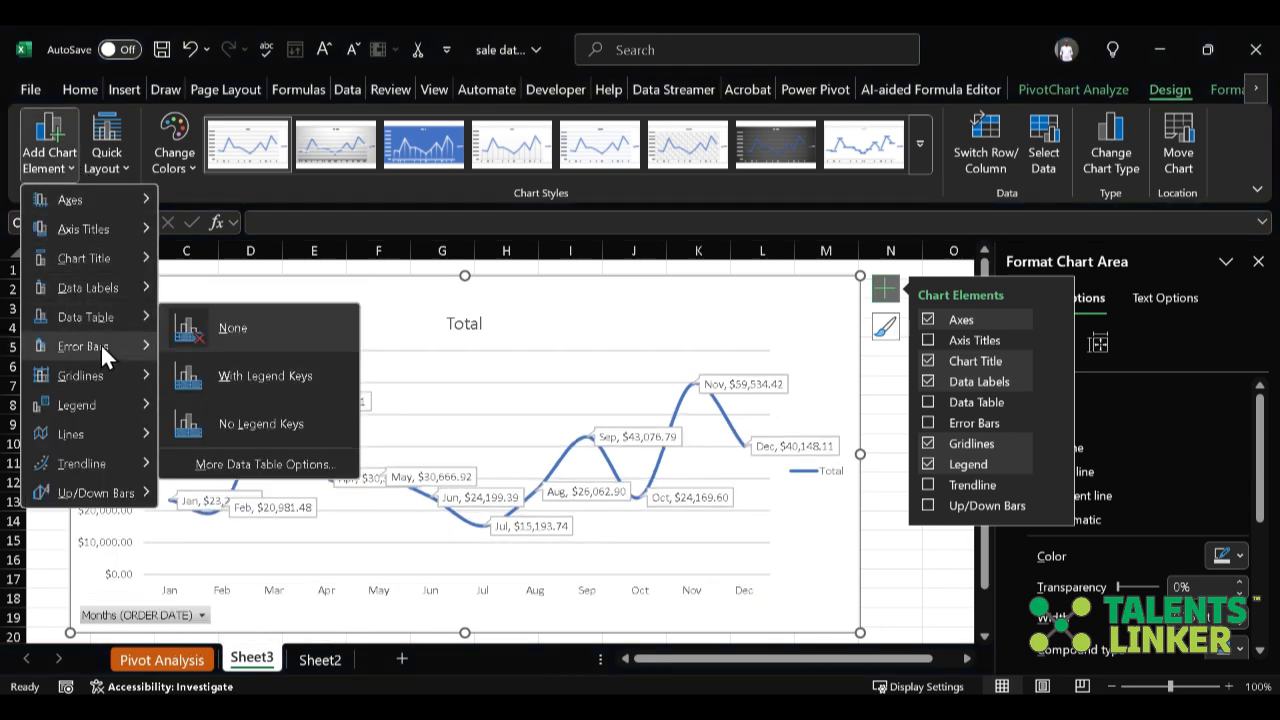
mouse_move(100, 348)
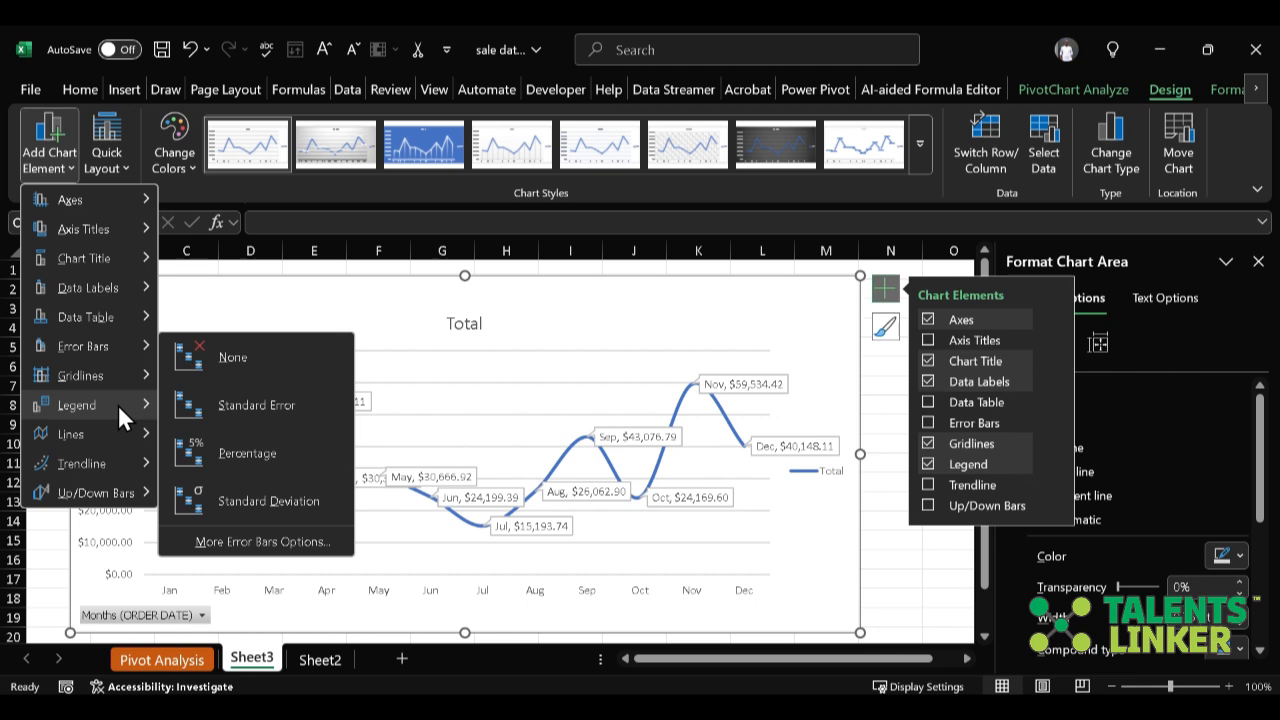
mouse_move(125, 384)
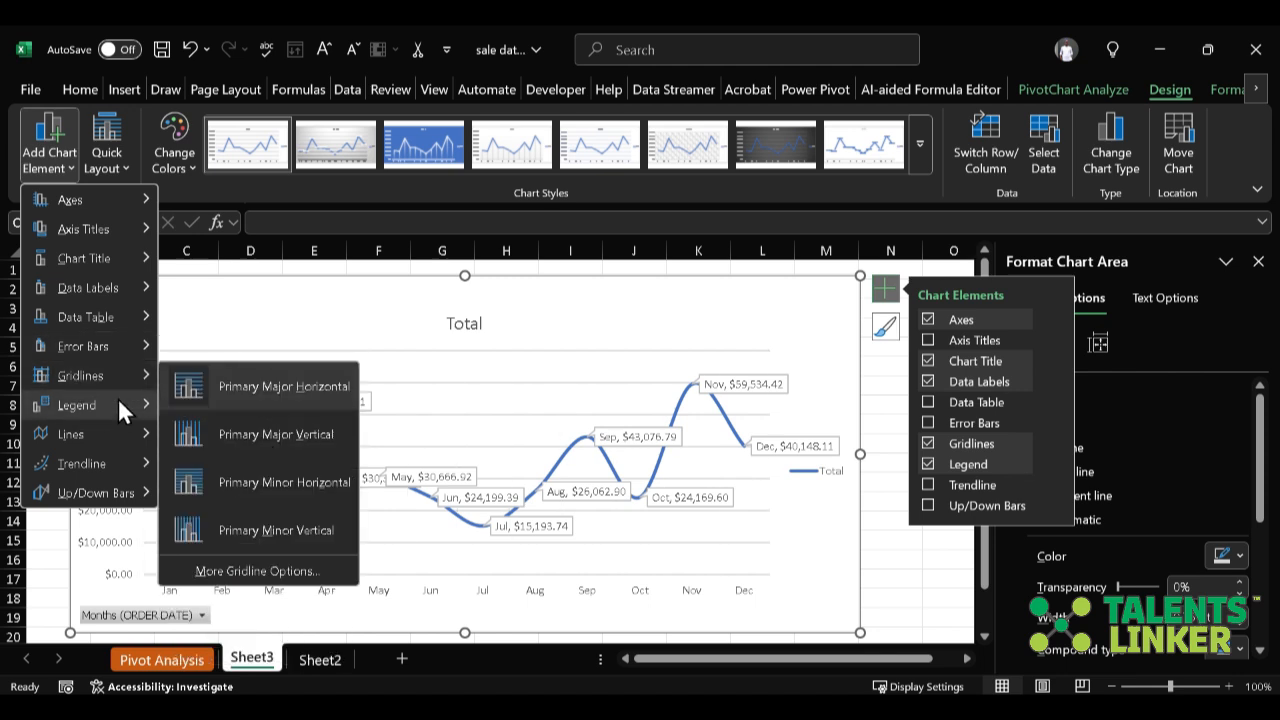
left_click(922, 443)
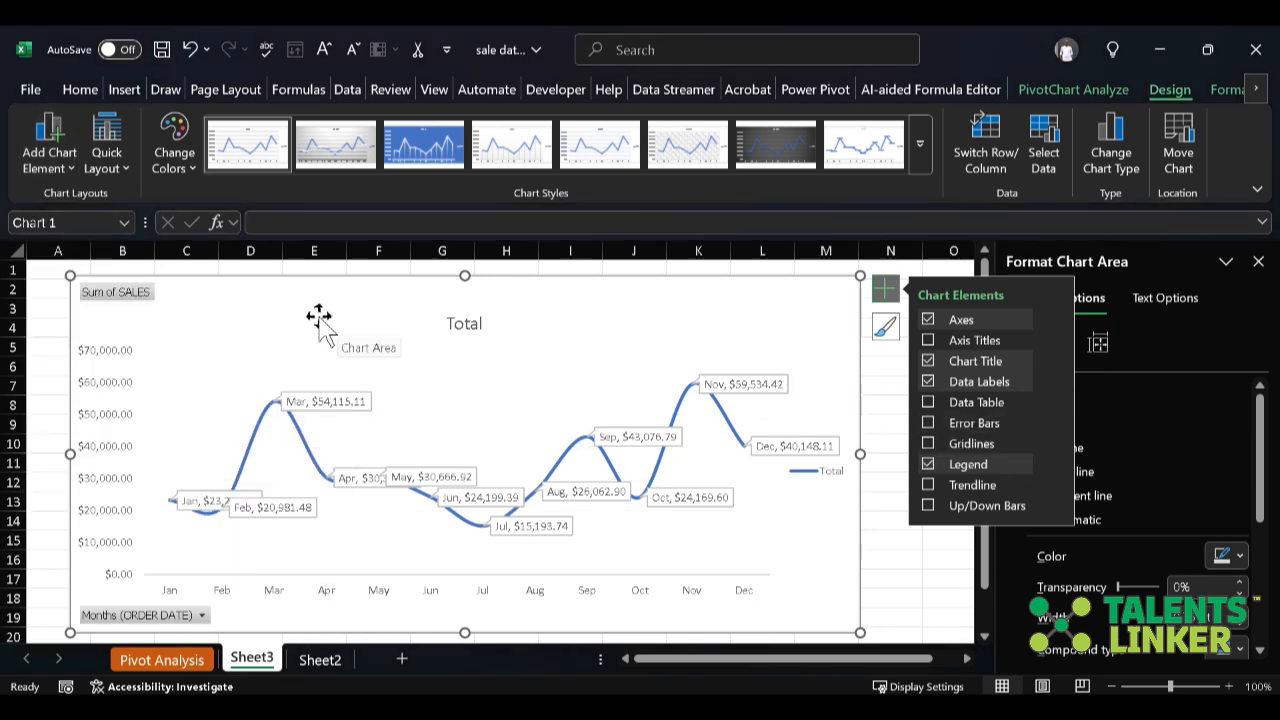
Set the data labels' position to Left, and remove the data labels from the chart altogether.
left_click(46, 158)
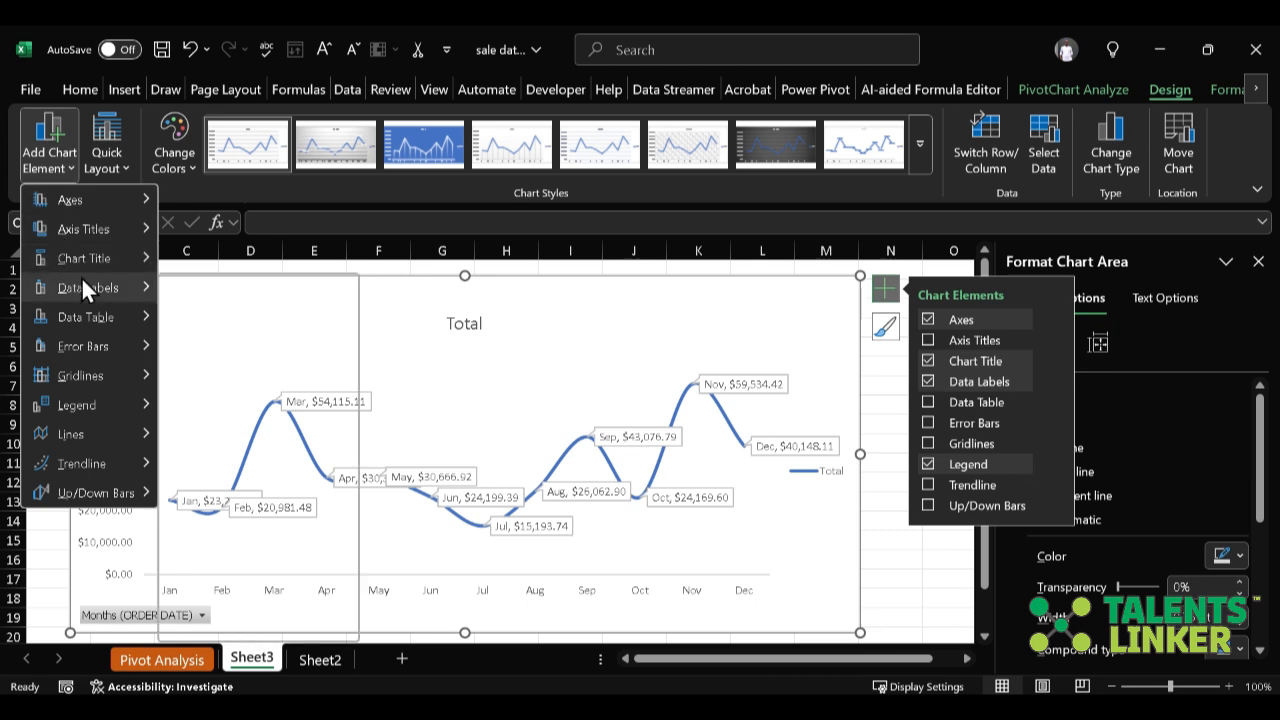
mouse_move(85, 288)
left_click(280, 405)
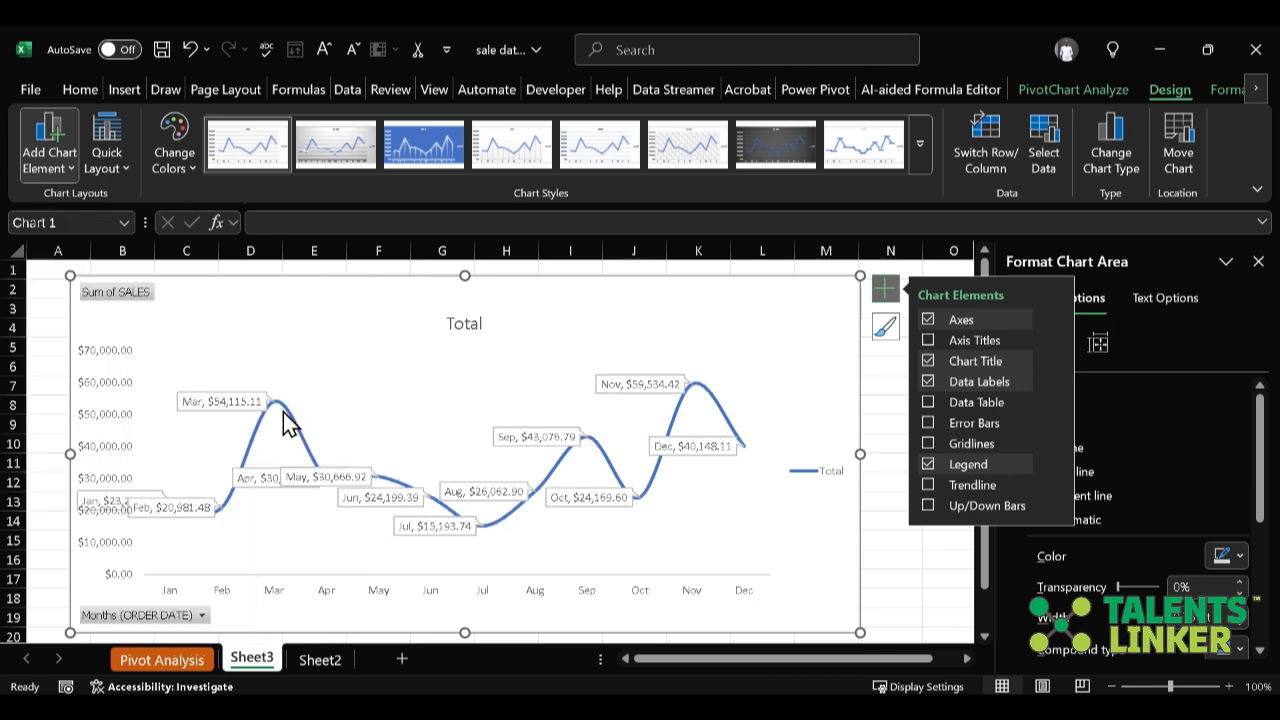
left_click(74, 174)
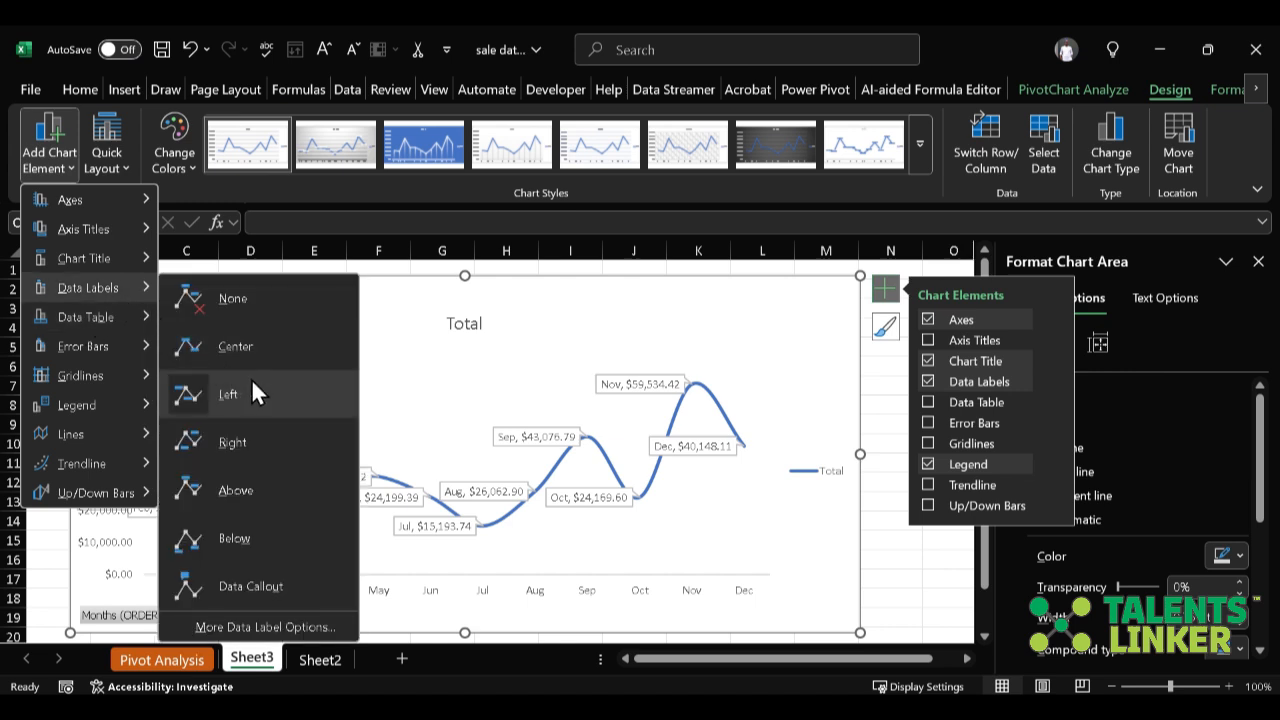
key("Escape")
key("Escape")
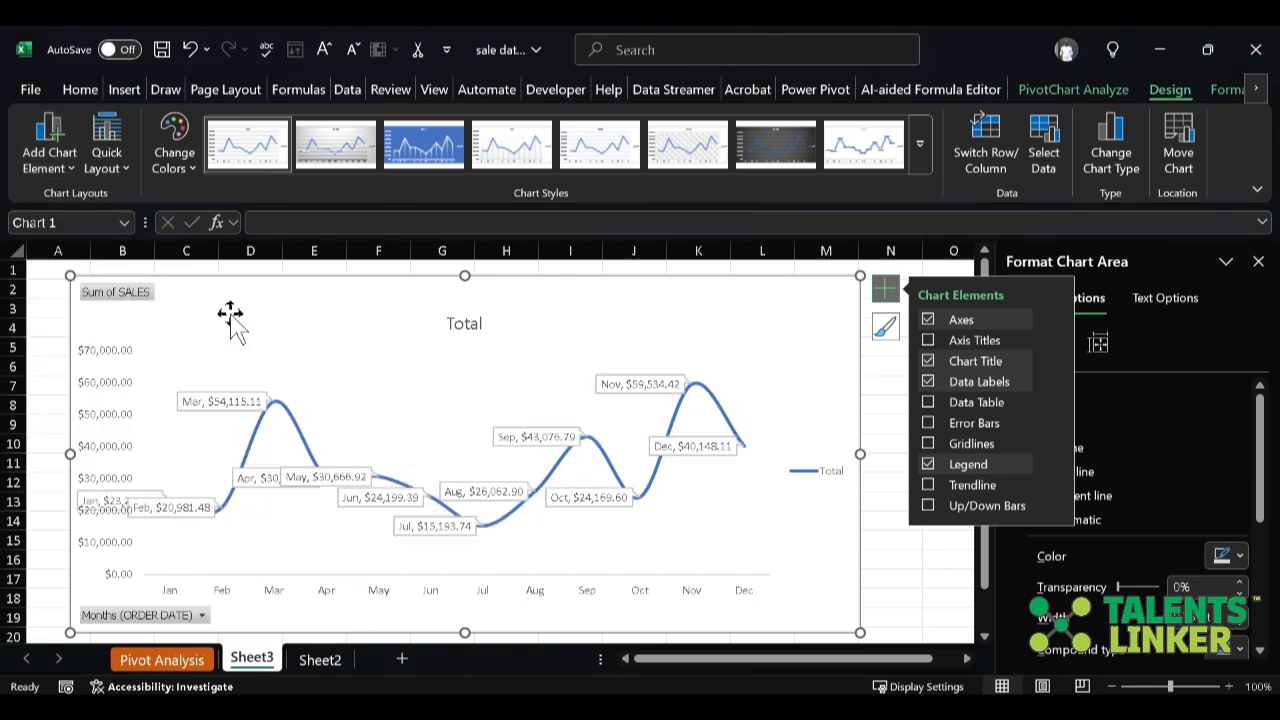
Add drop lines from the line's points down to the month axis.
left_click(79, 158)
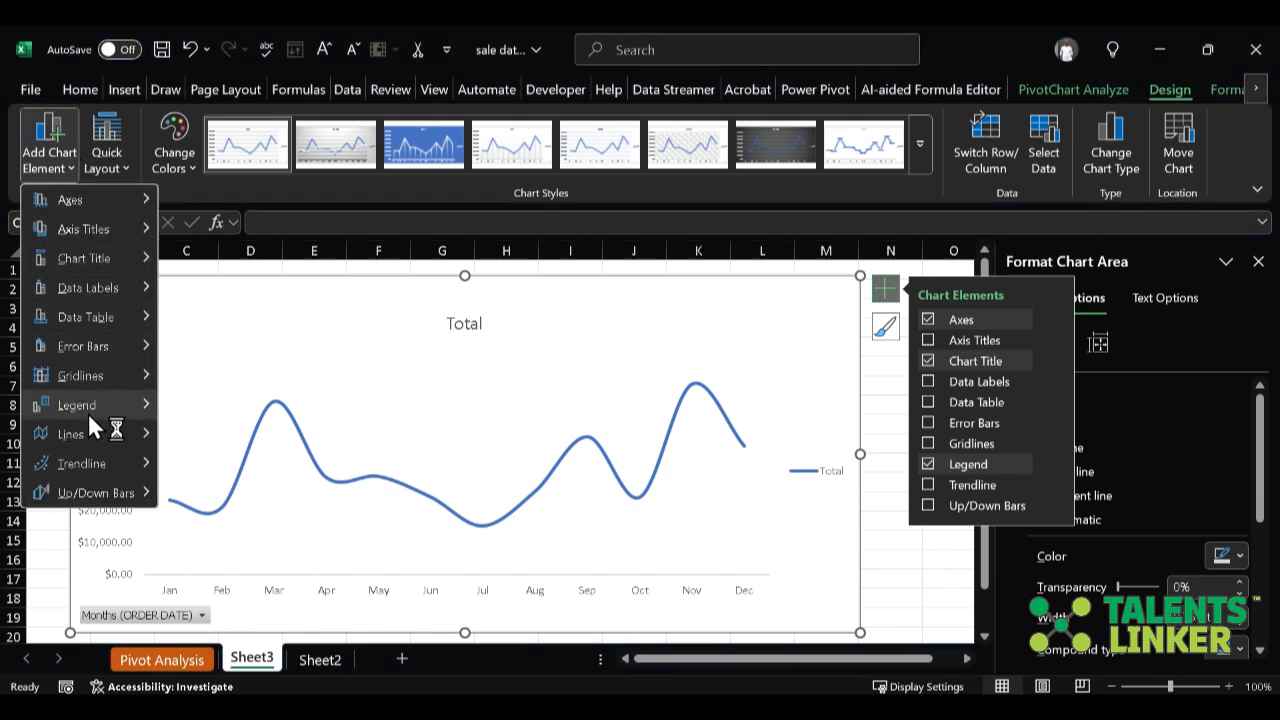
mouse_move(91, 433)
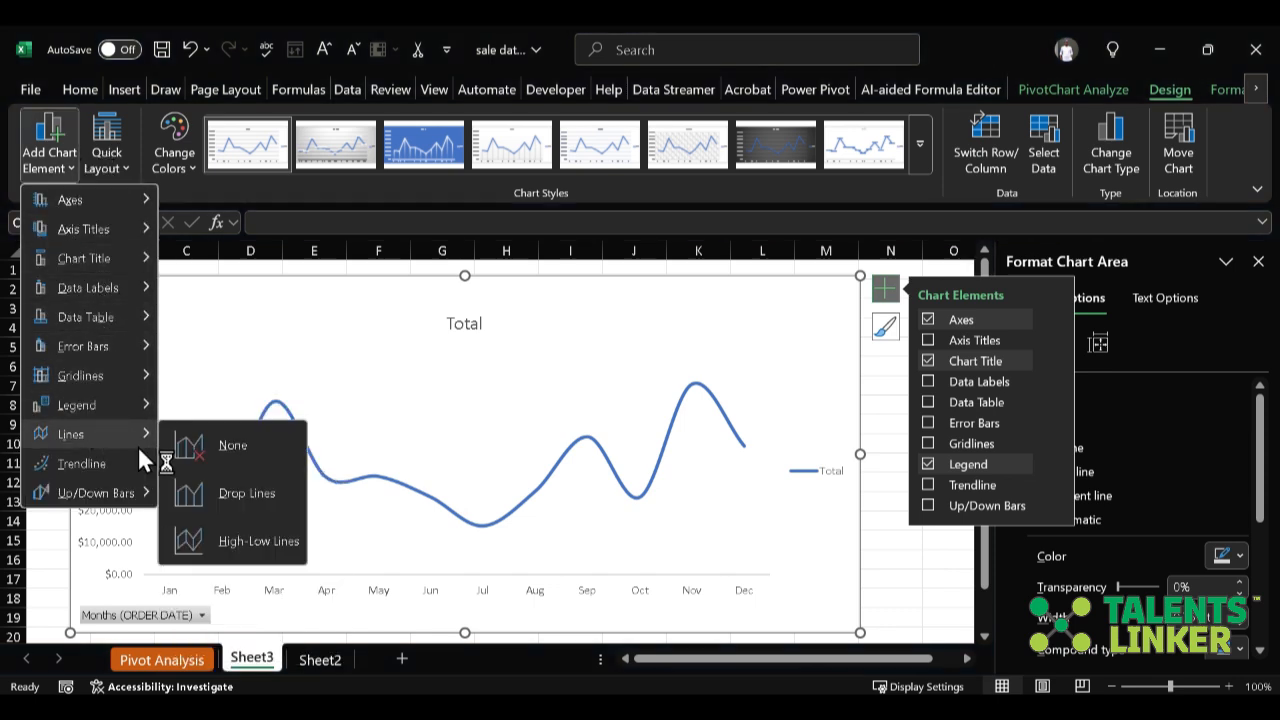
left_click(226, 491)
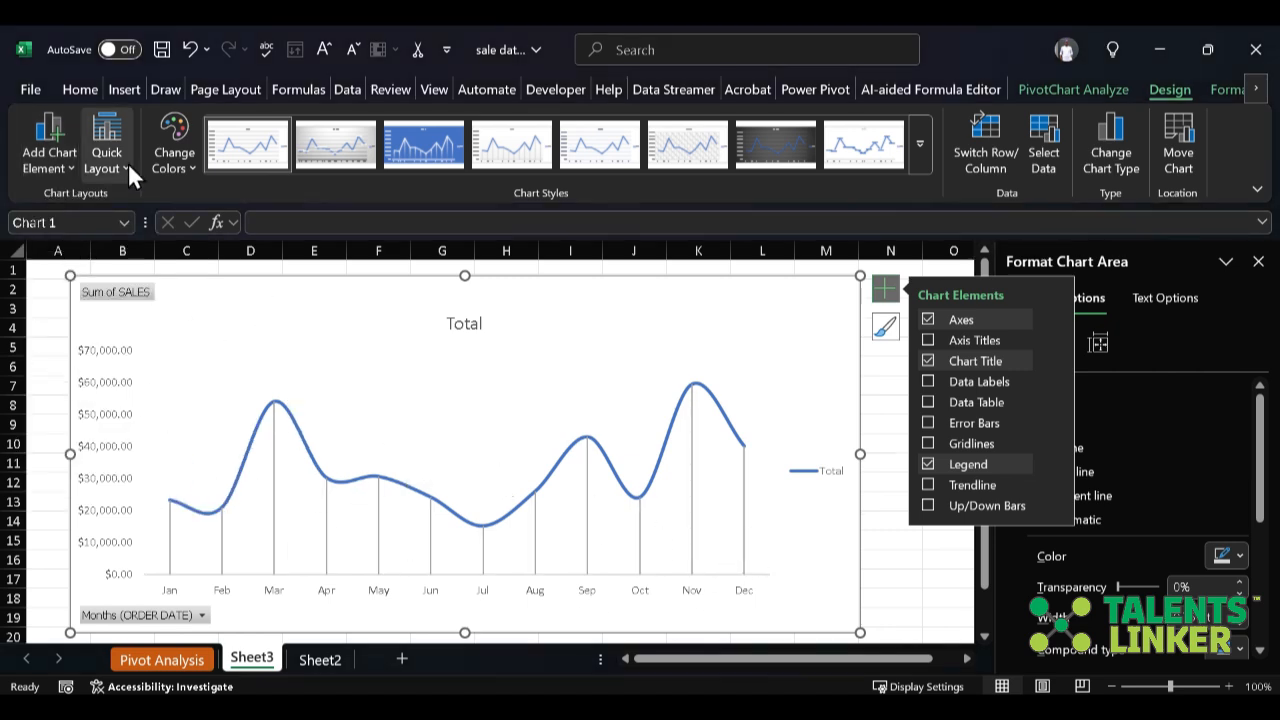
Try adding Up/Down Bars to the line chart.
left_click(74, 168)
mouse_move(96, 452)
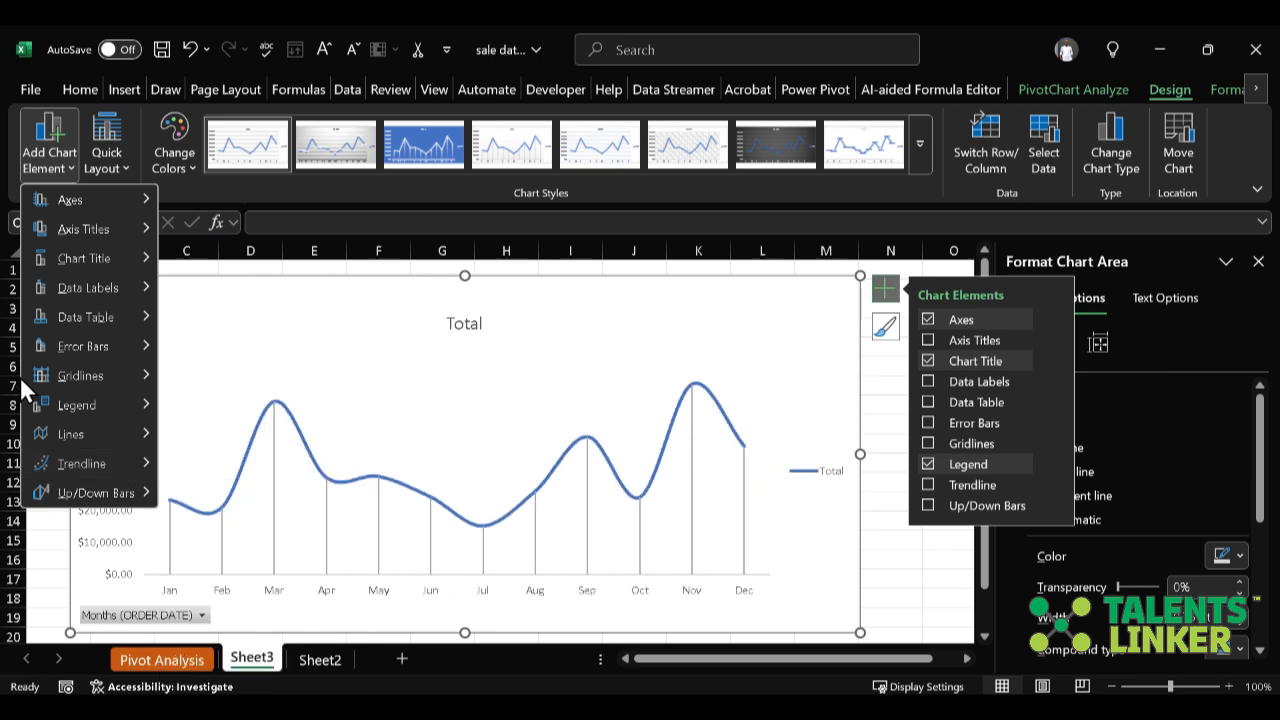
mouse_move(106, 490)
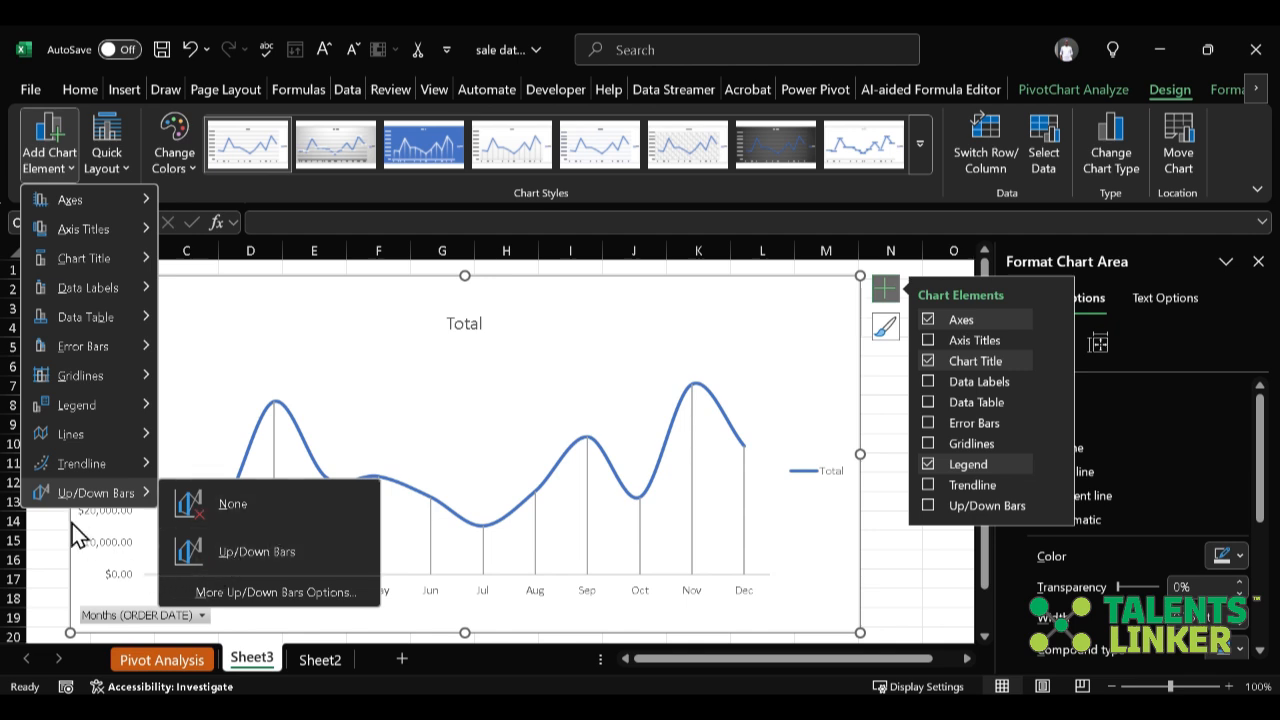
left_click(219, 562)
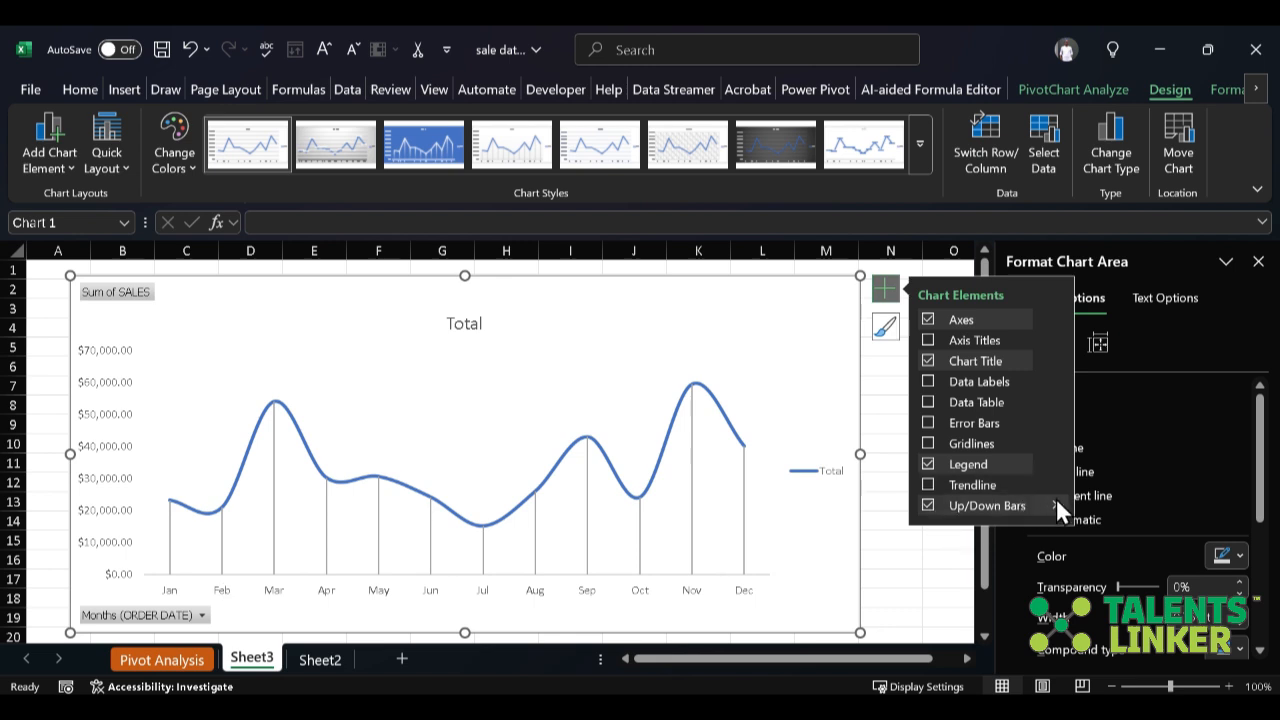
Turn off the Up/Down Bars and remove the legend from the chart.
mouse_move(1055, 500)
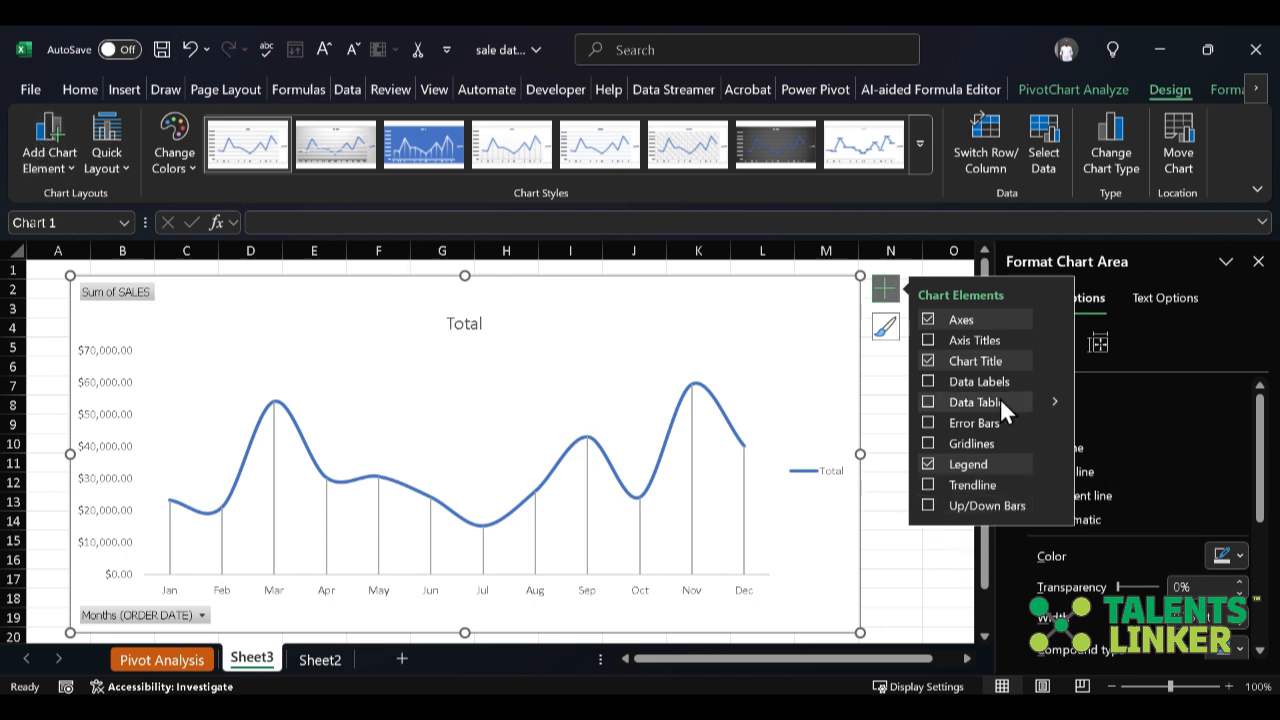
left_click(928, 464)
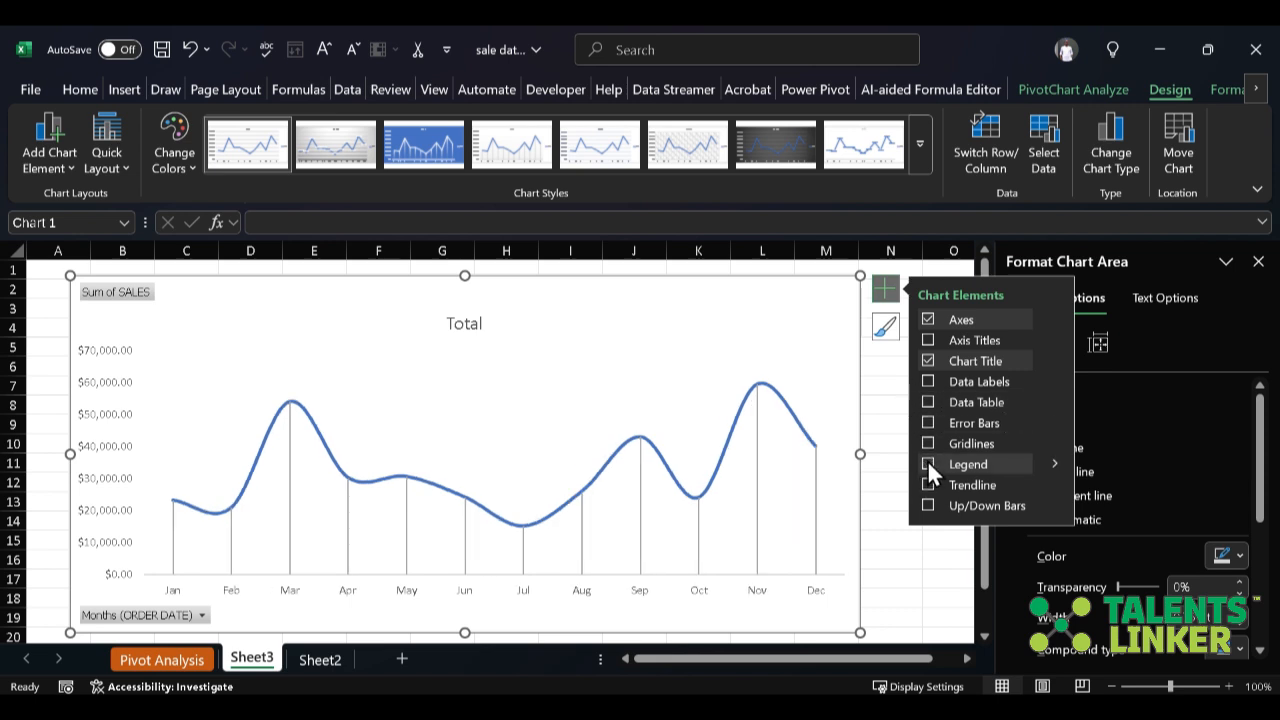
Replace the chart's drop lines with High-Low Lines.
left_click(74, 166)
mouse_move(114, 432)
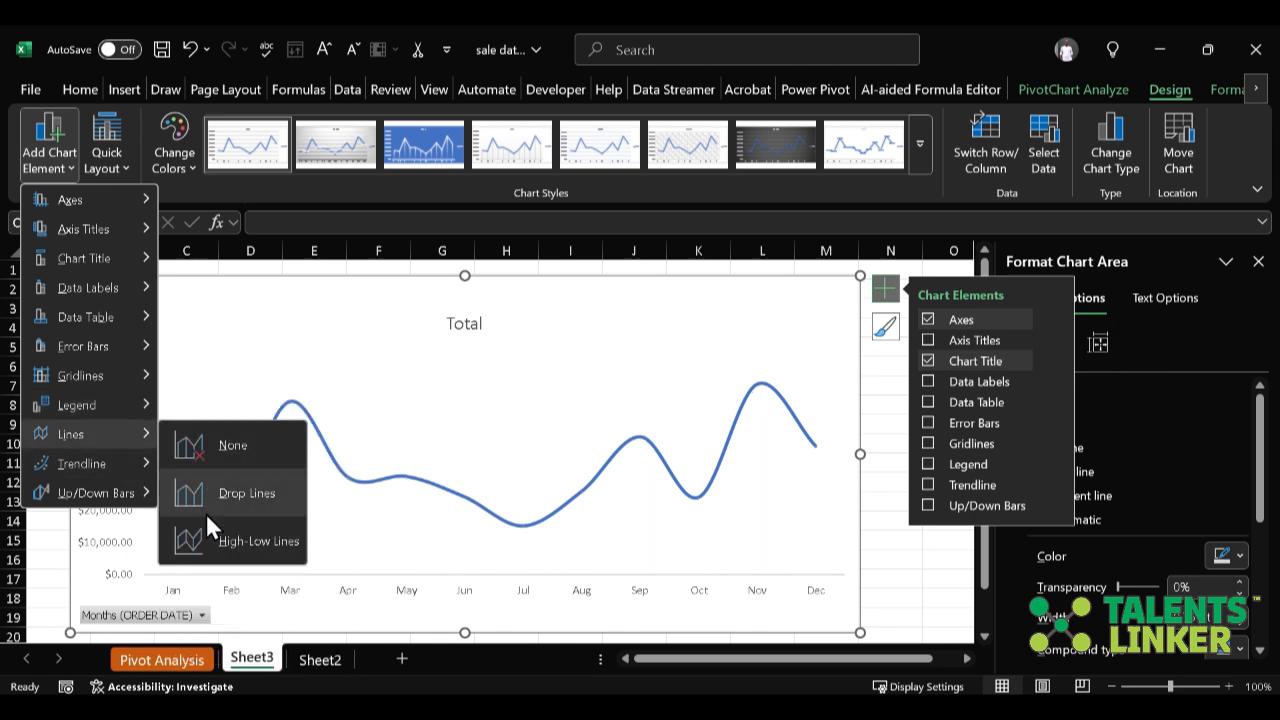
left_click(210, 530)
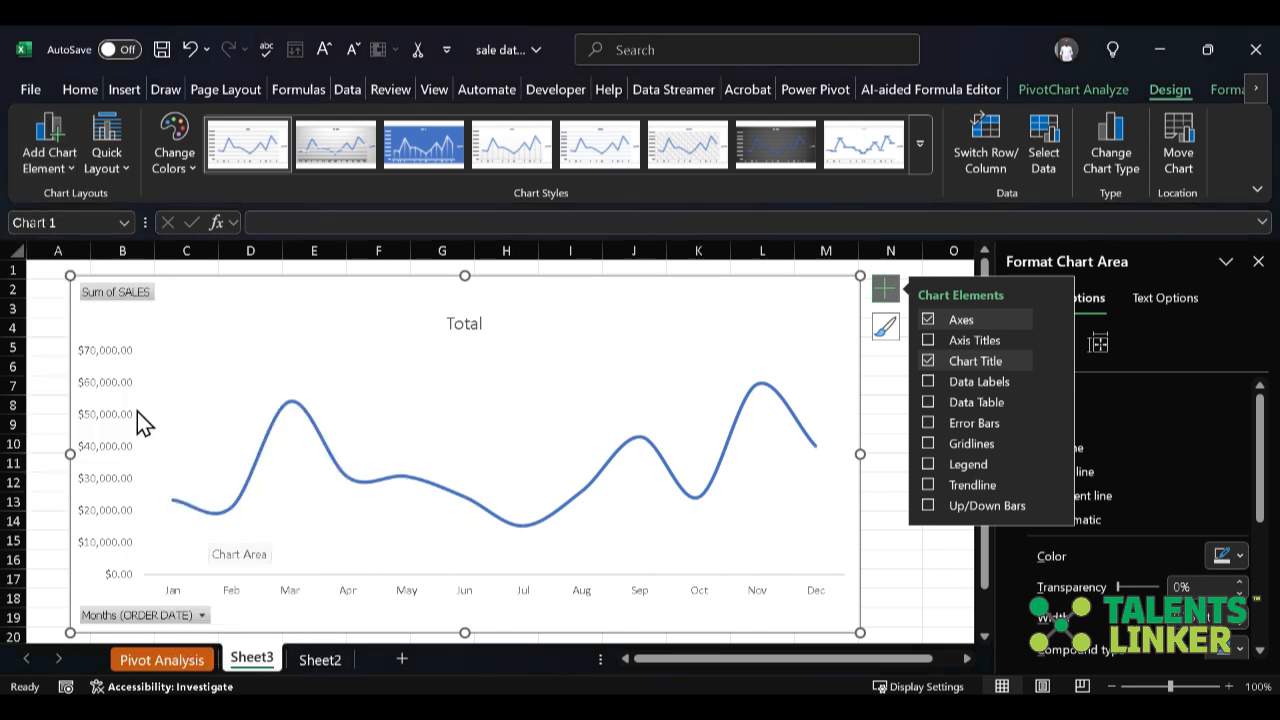
Set the chart's Lines element to None and deselect the chart.
left_click(61, 168)
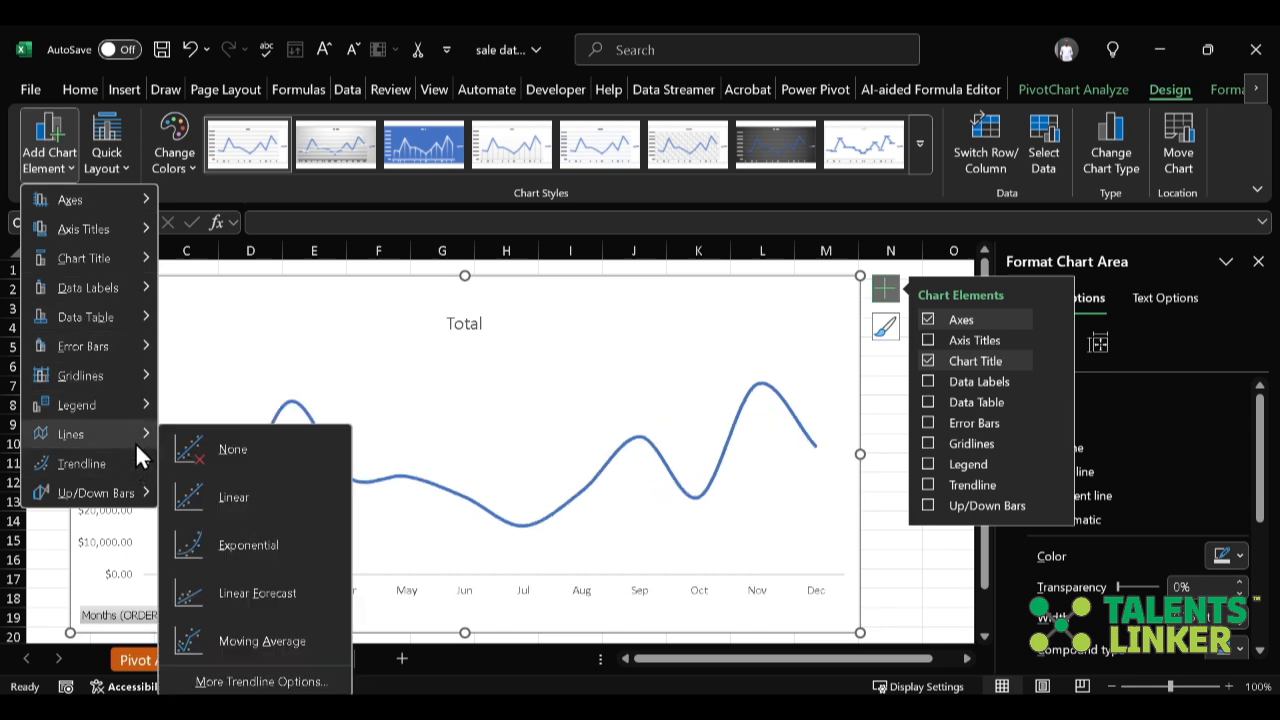
mouse_move(145, 440)
left_click(205, 455)
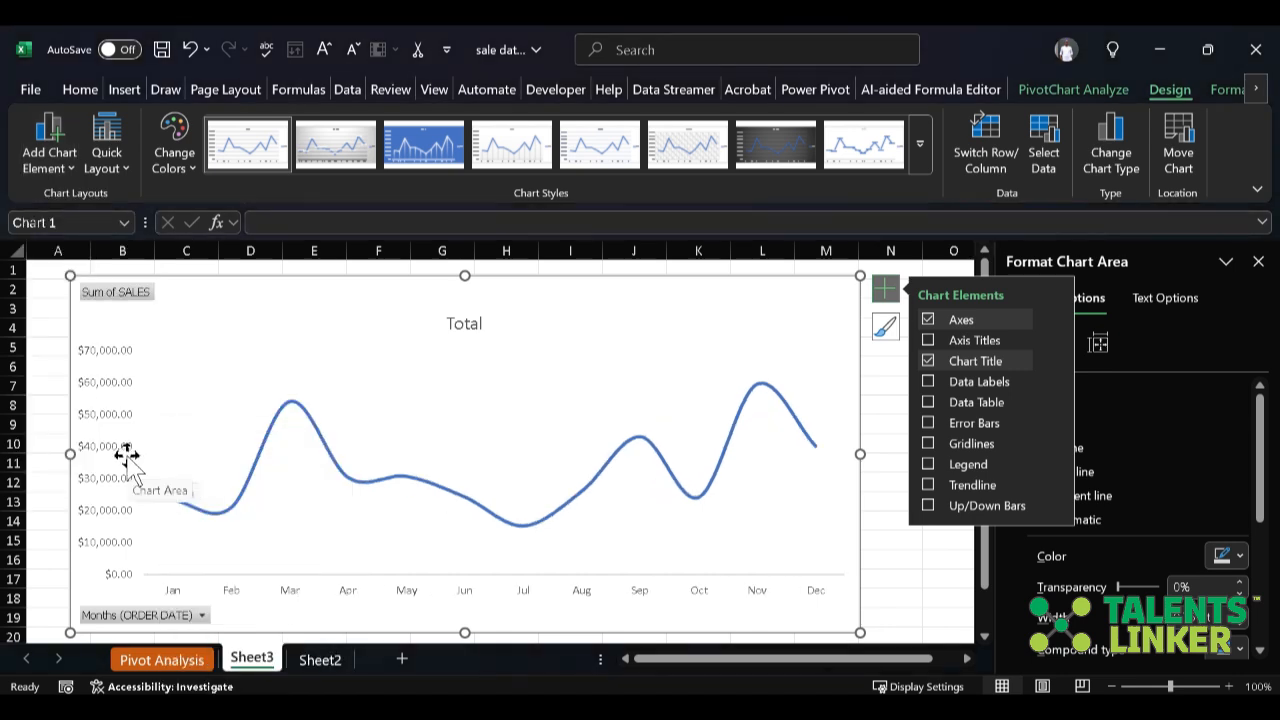
left_click(905, 522)
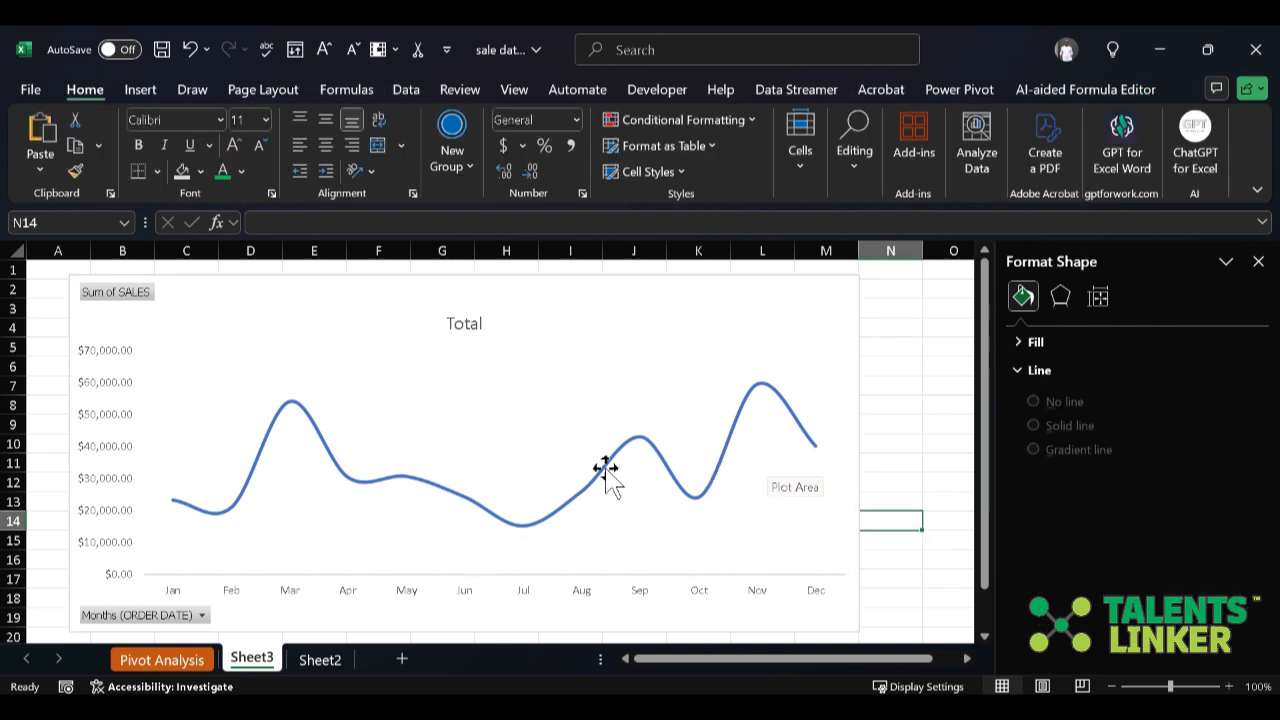
scroll(211, 529, "down", 1)
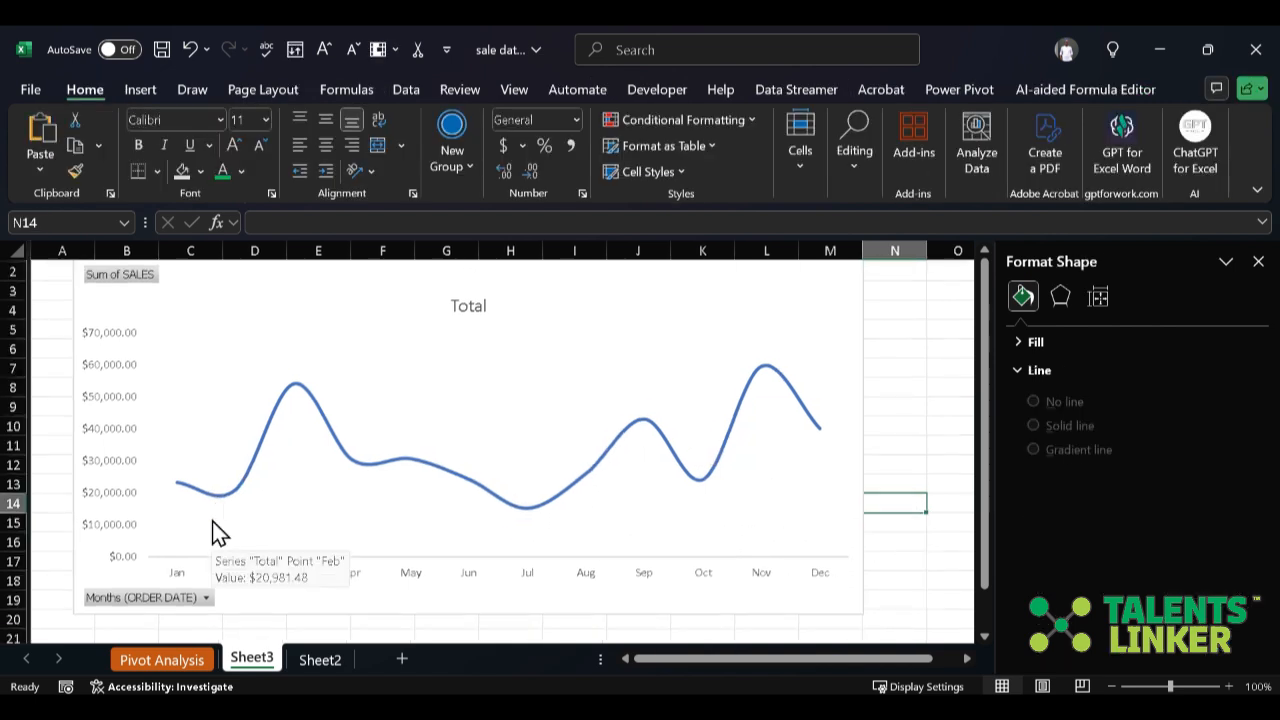
scroll(277, 429, "up", 1)
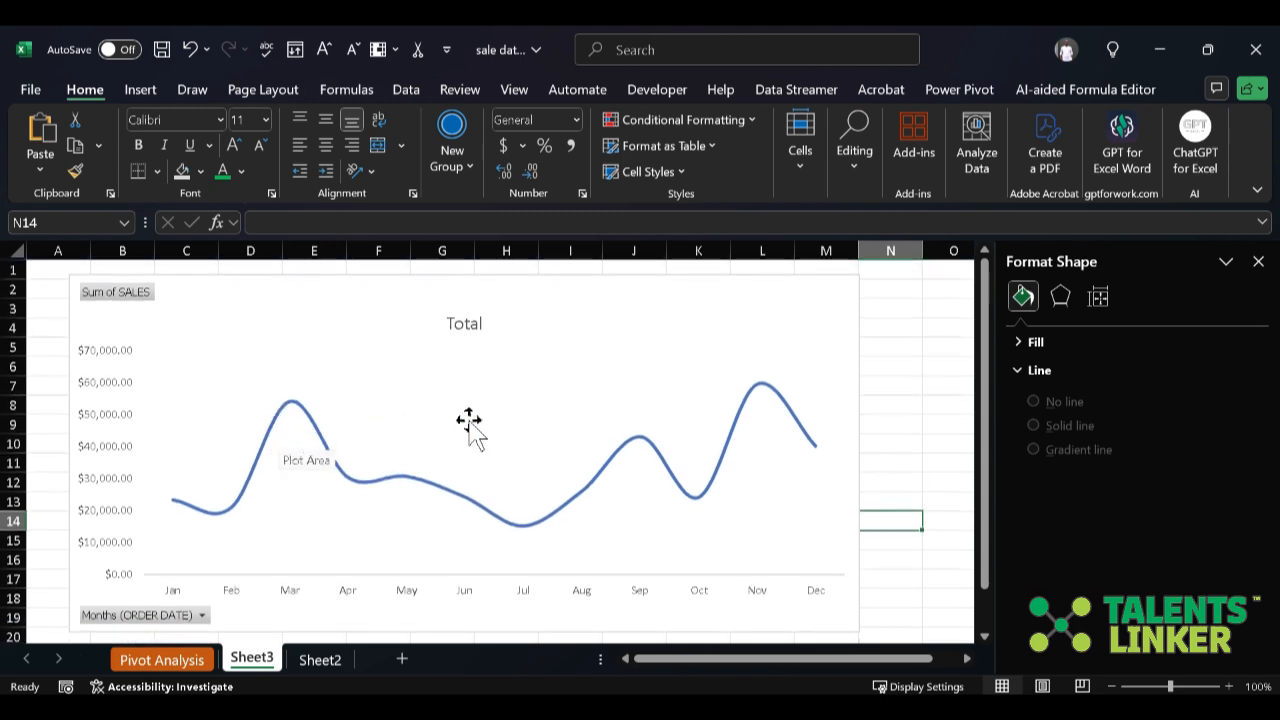